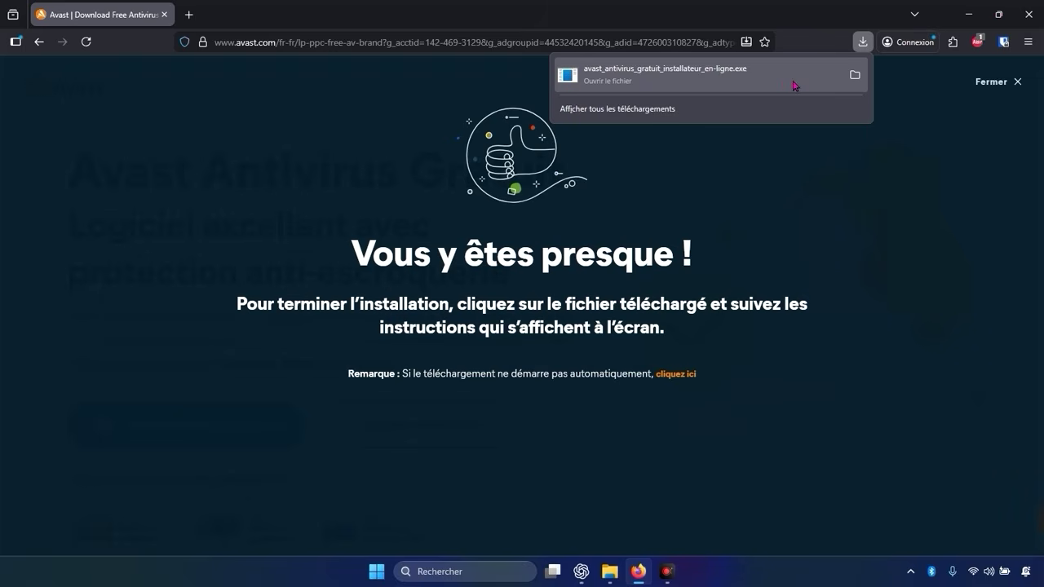
Step: Run the downloaded avast_antivirus_gratuit_installateur_en-ligne.exe from its download folder, and close the folder and browser windows
left_click(854, 75)
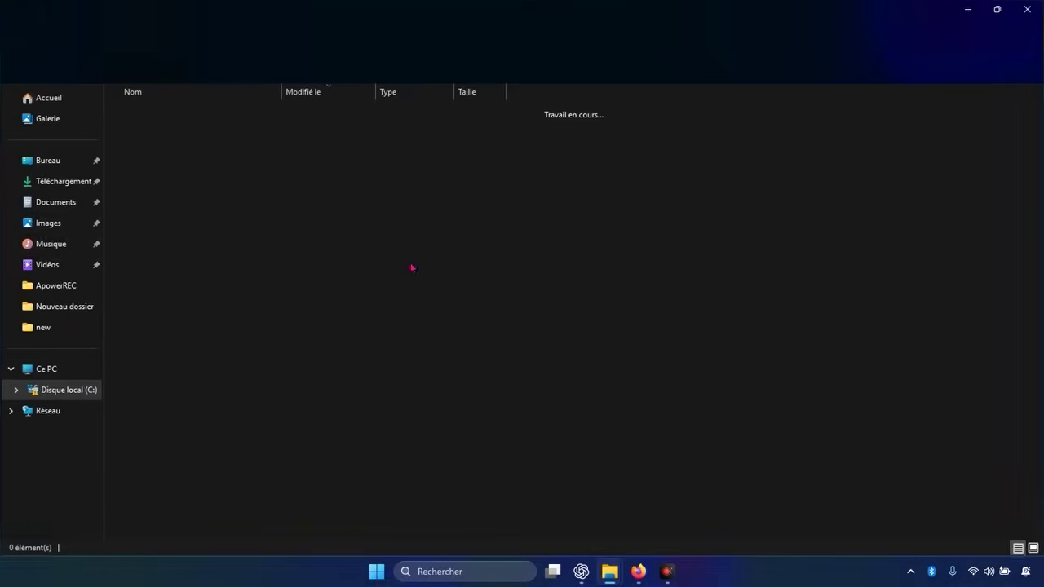
double_click(224, 132)
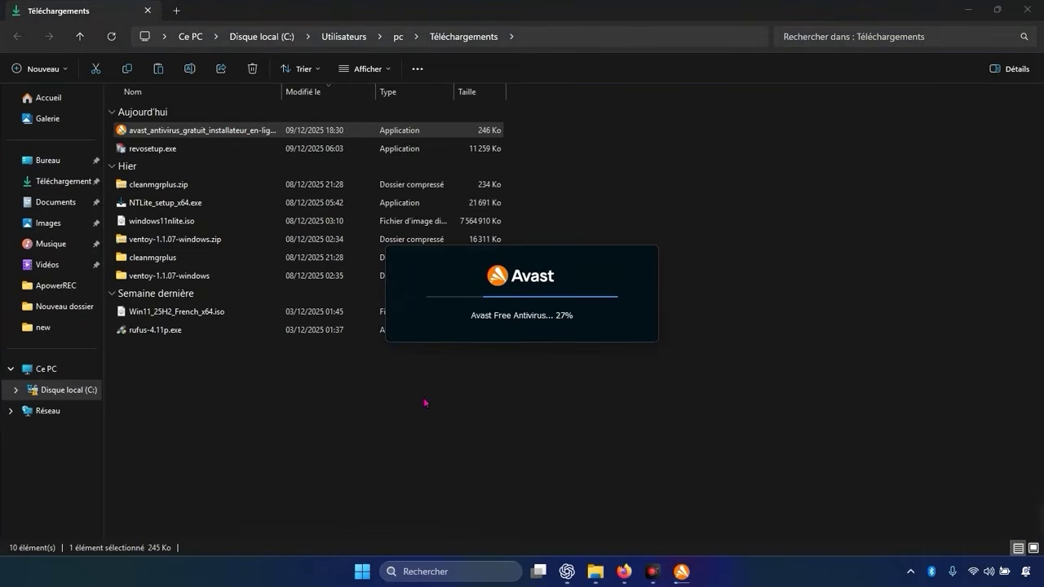
left_click(1026, 10)
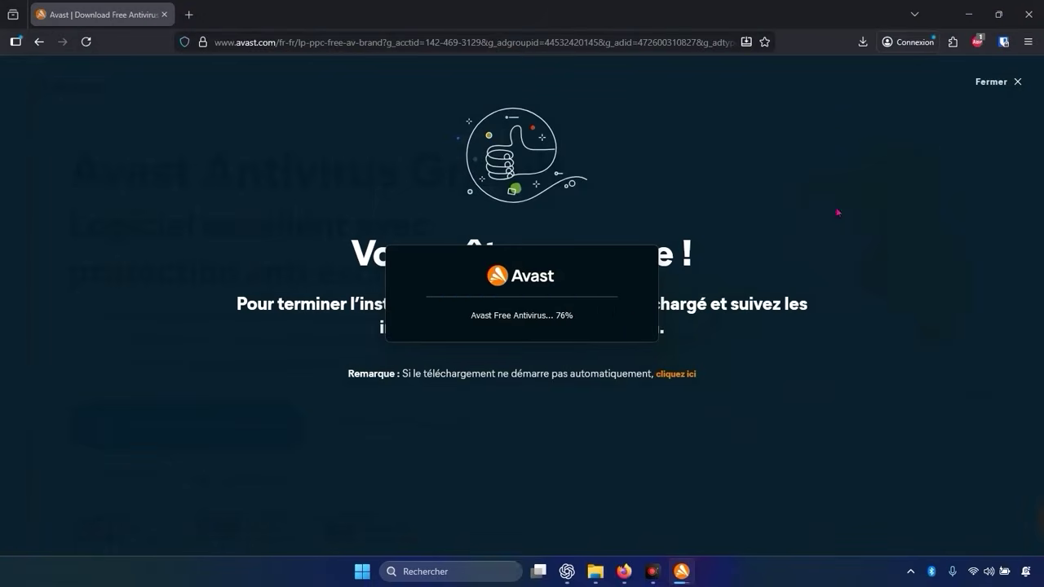
left_click(1028, 14)
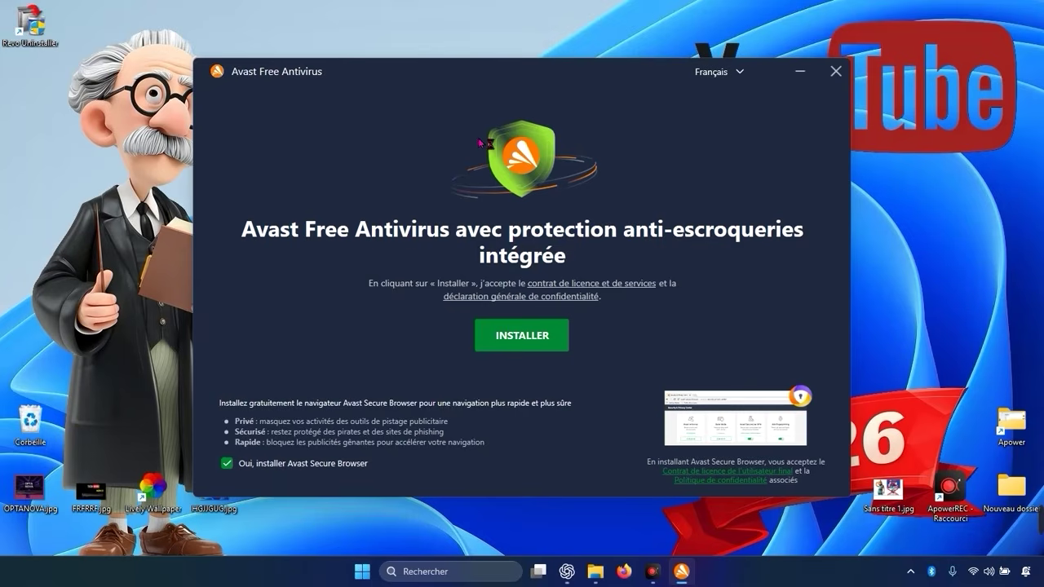
Step: Install Avast Free Antivirus without Avast Secure Browser, and grant it access to the location
left_click(341, 464)
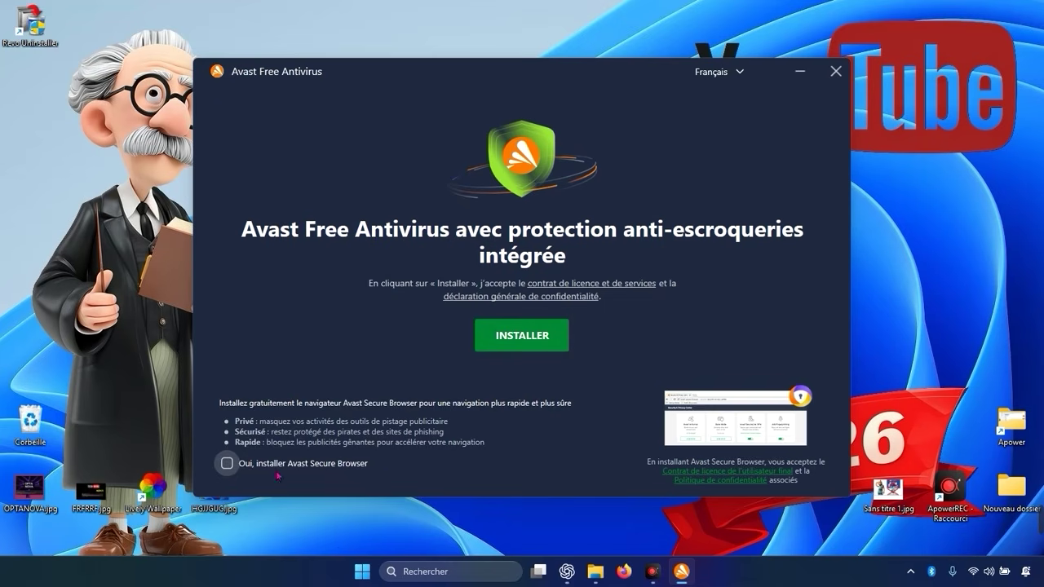
left_click(527, 343)
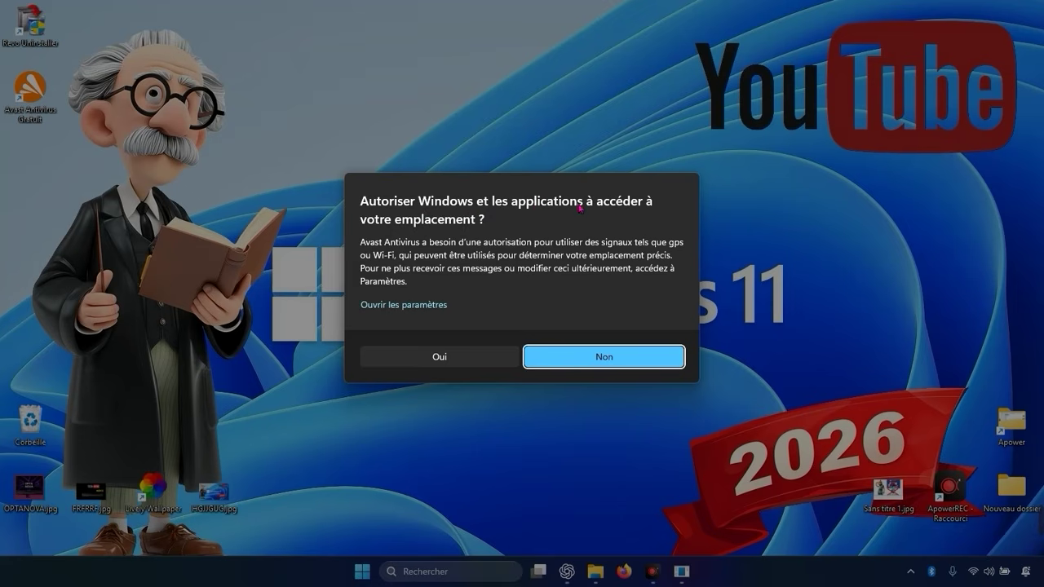
left_click(463, 362)
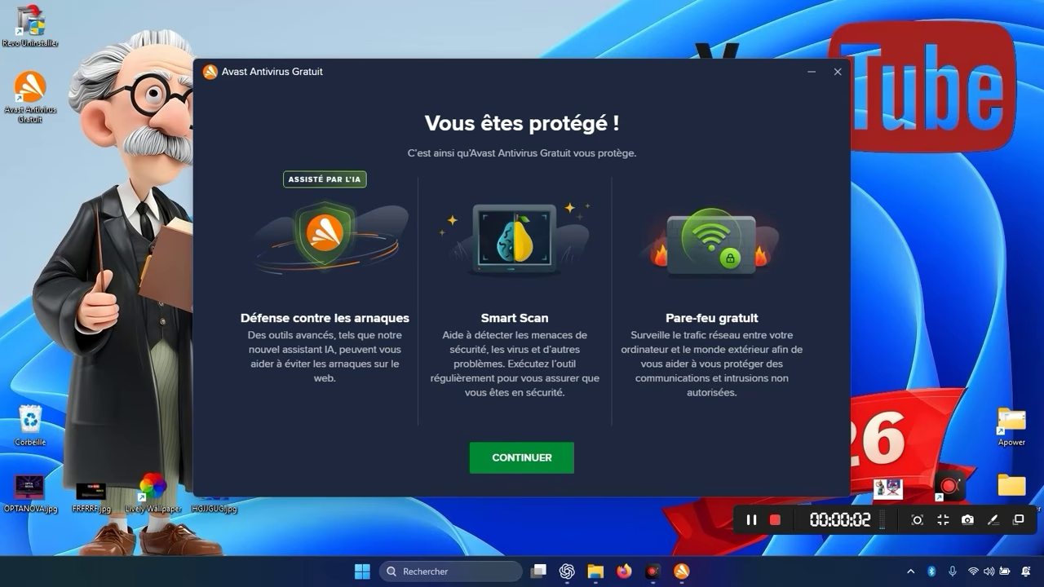
left_click(837, 72)
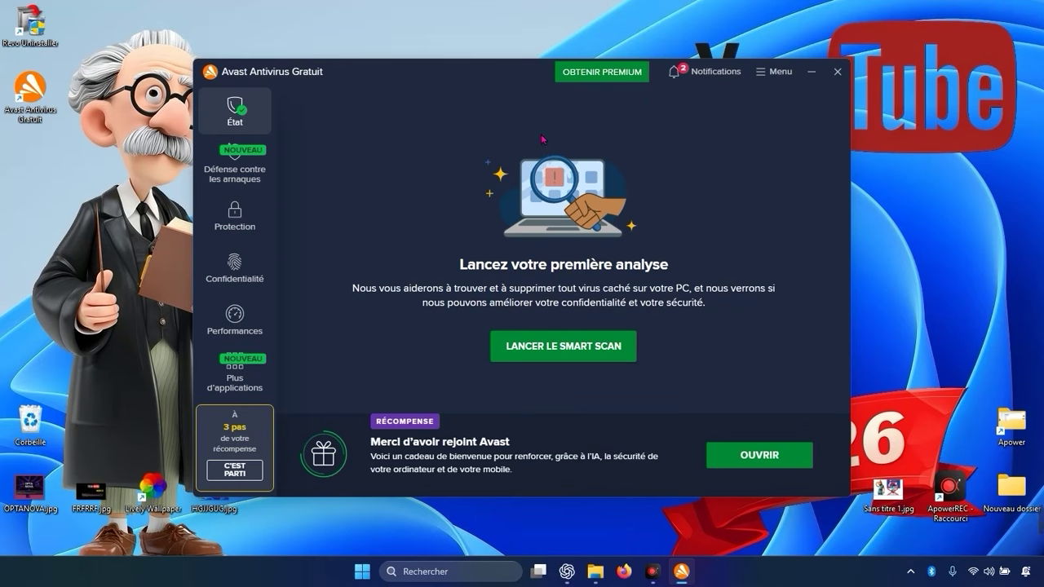
Step: In Avast's general notification settings, turn off sharing application usage data with Avast for third-party product offers
left_click(779, 72)
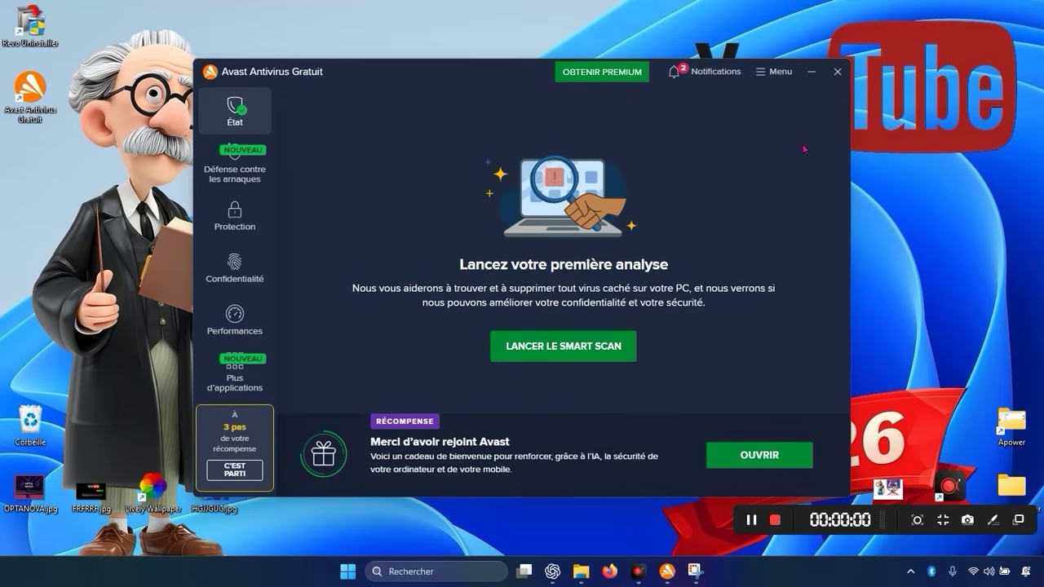
left_click(773, 72)
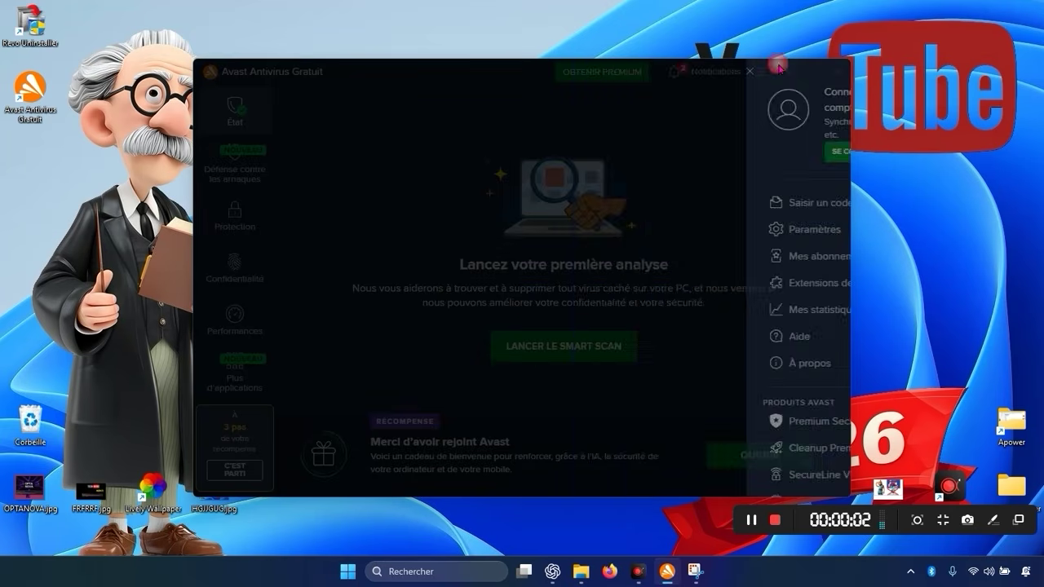
left_click(658, 232)
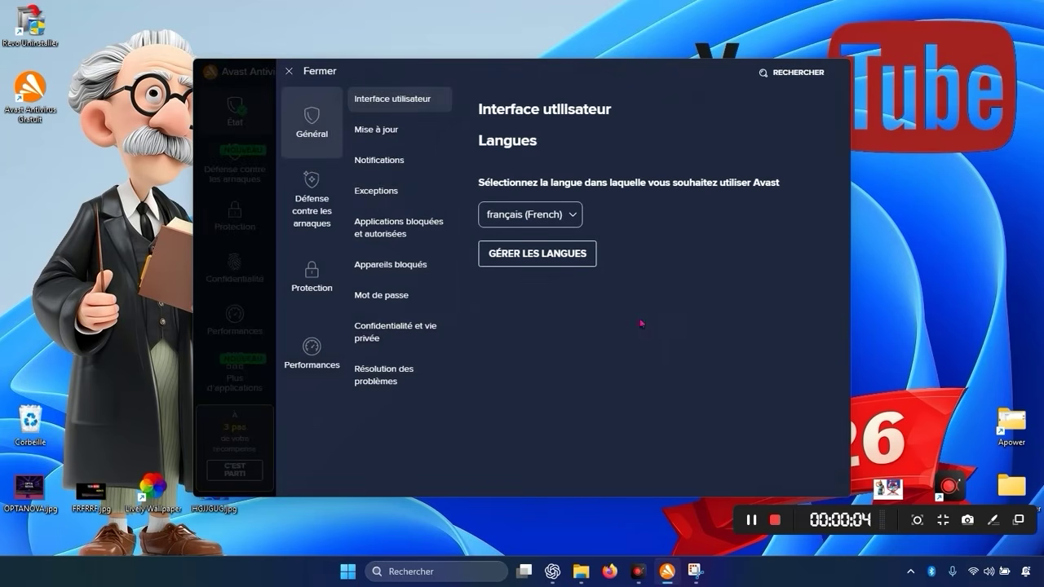
left_click(385, 163)
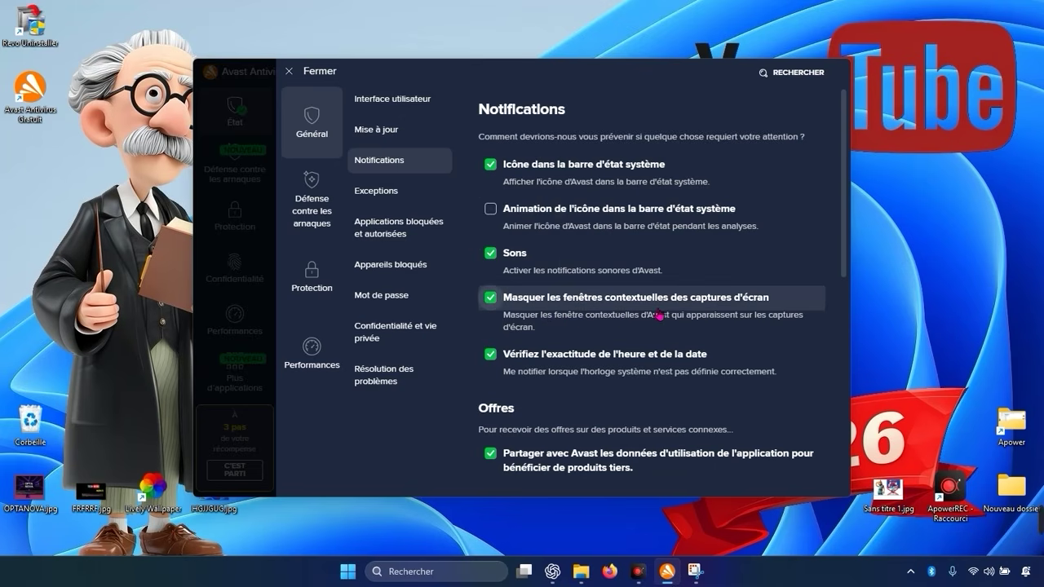
scroll(774, 326, "down", 3)
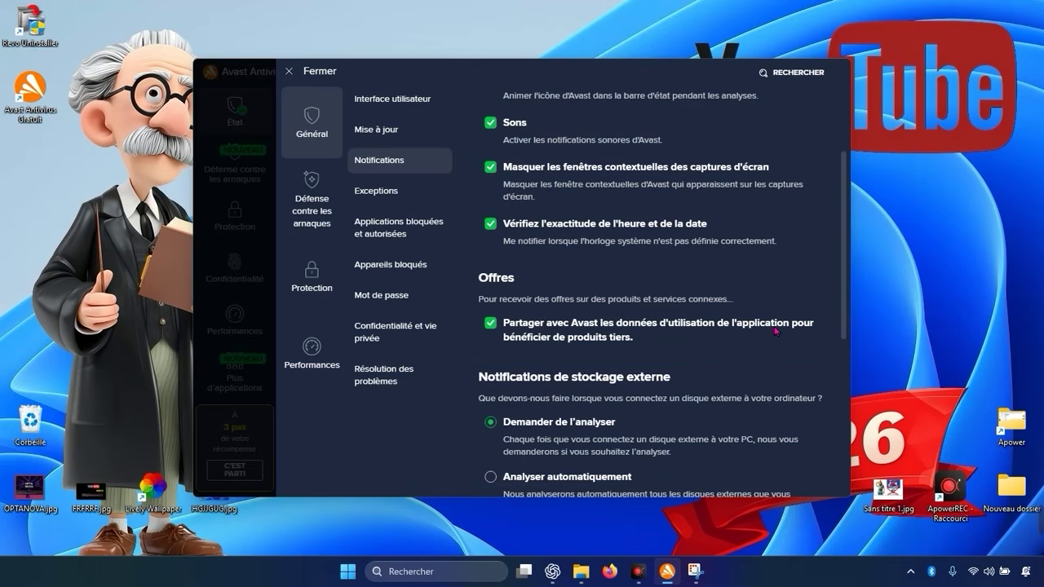
scroll(595, 278, "down", 1)
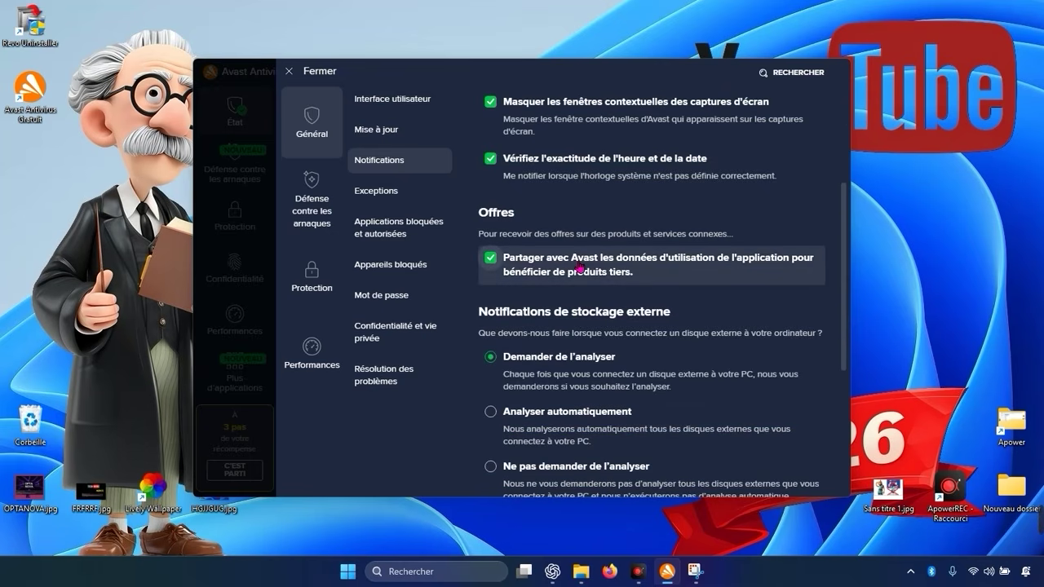
left_click(624, 275)
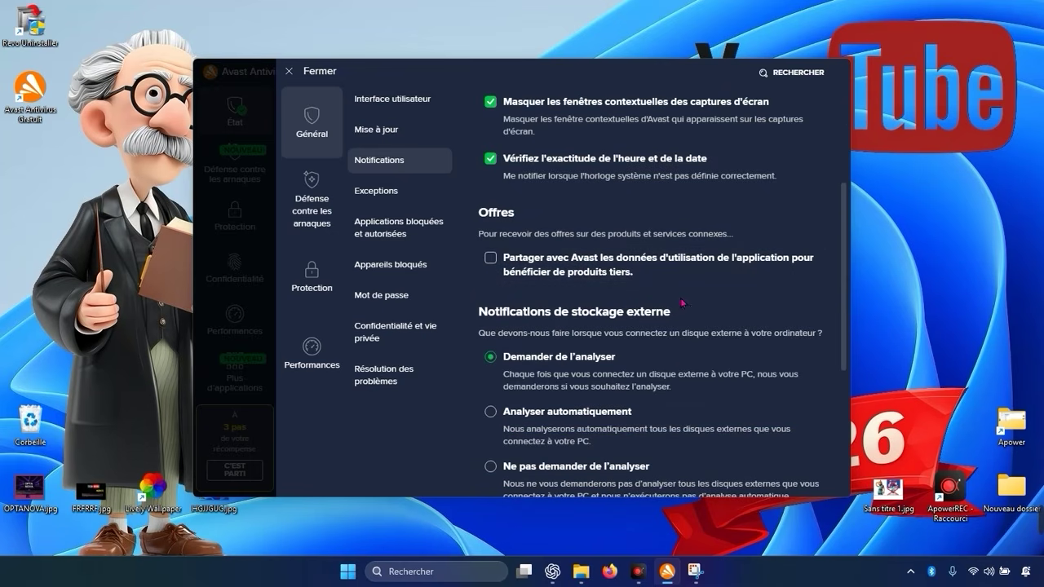
Step: Set external storage notifications to "Ne pas demander de l'analyser" and pop-up handling to "Mode silencieux"
scroll(683, 303, "down", 3)
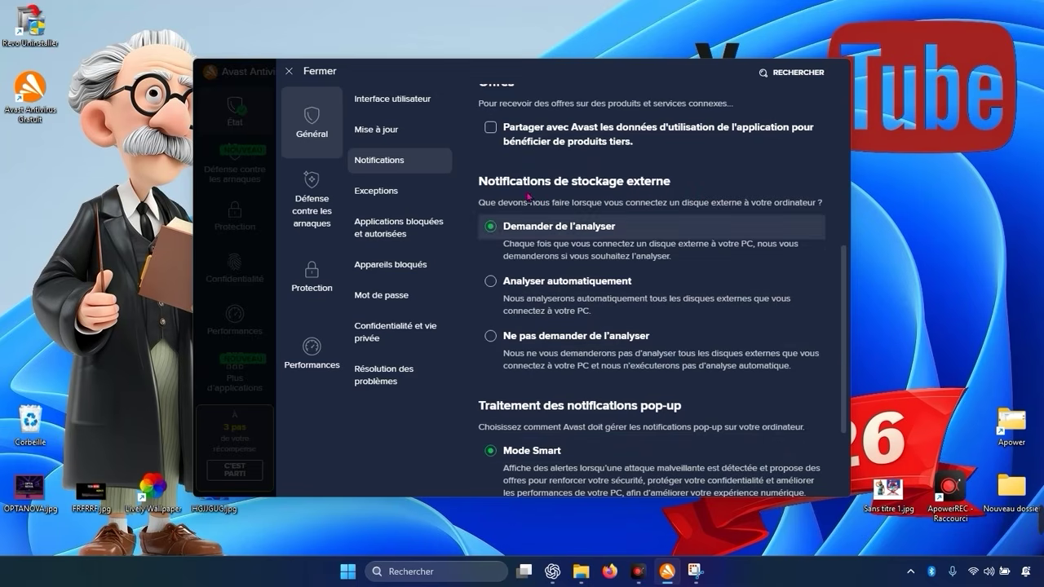
left_click(573, 343)
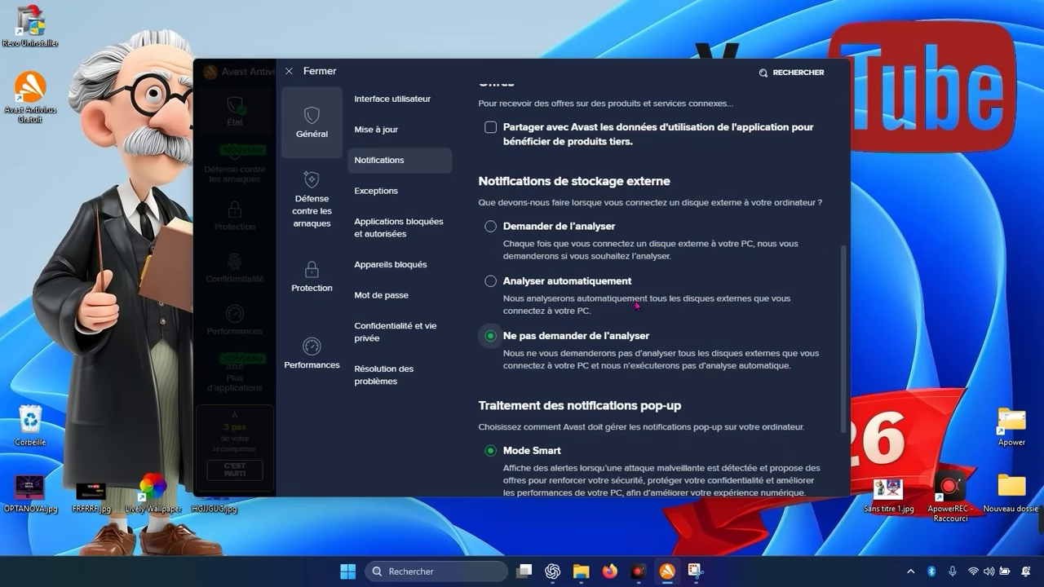
scroll(639, 307, "down", 2)
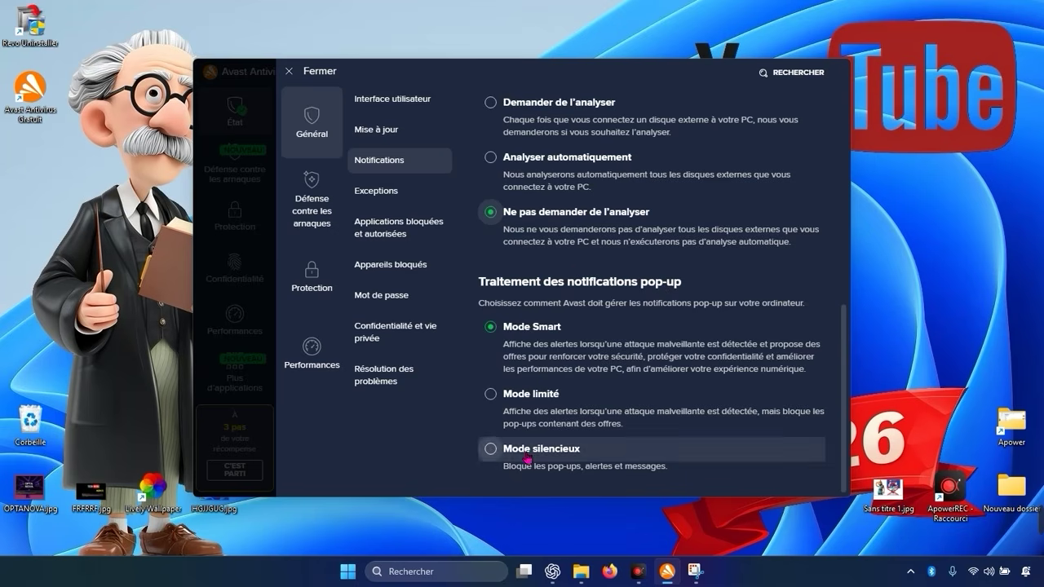
left_click(491, 448)
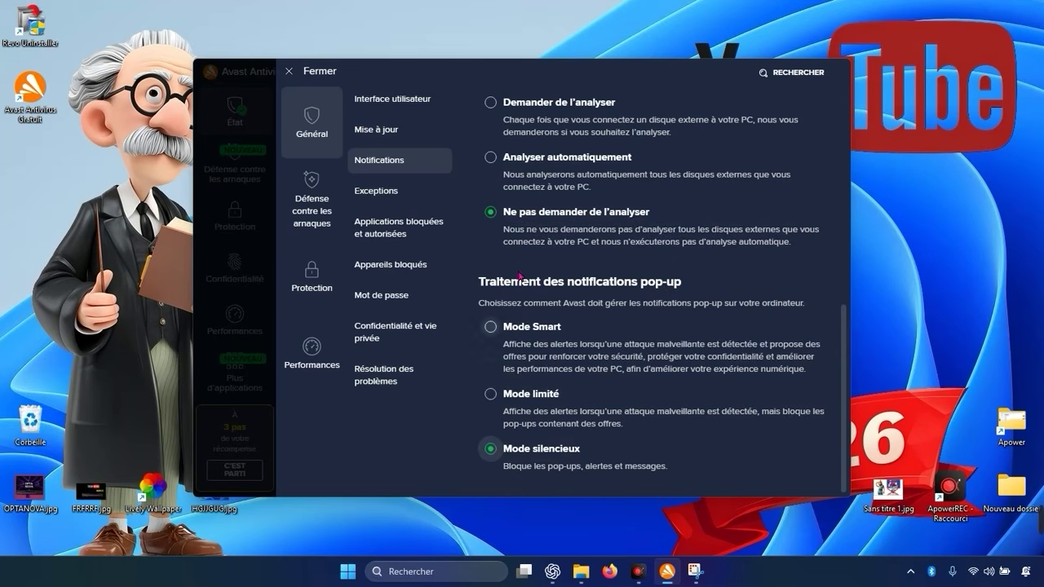
Step: In the "Confidentialité et vie privée" settings, disable suspicious file sharing, third-party usage analysis and personalised discounts, and close the settings
left_click(389, 326)
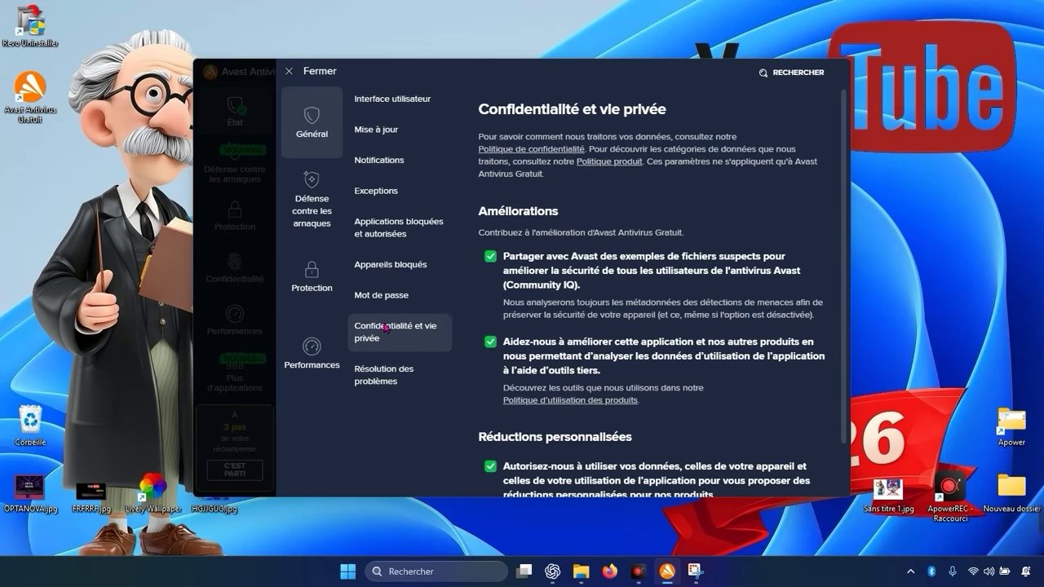
scroll(539, 311, "down", 1)
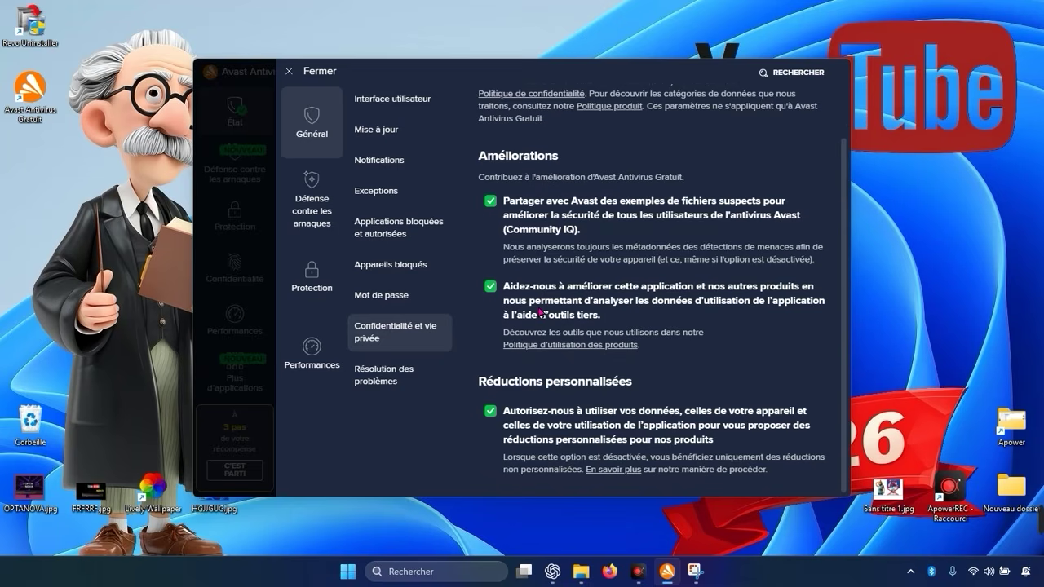
scroll(539, 311, "up", 1)
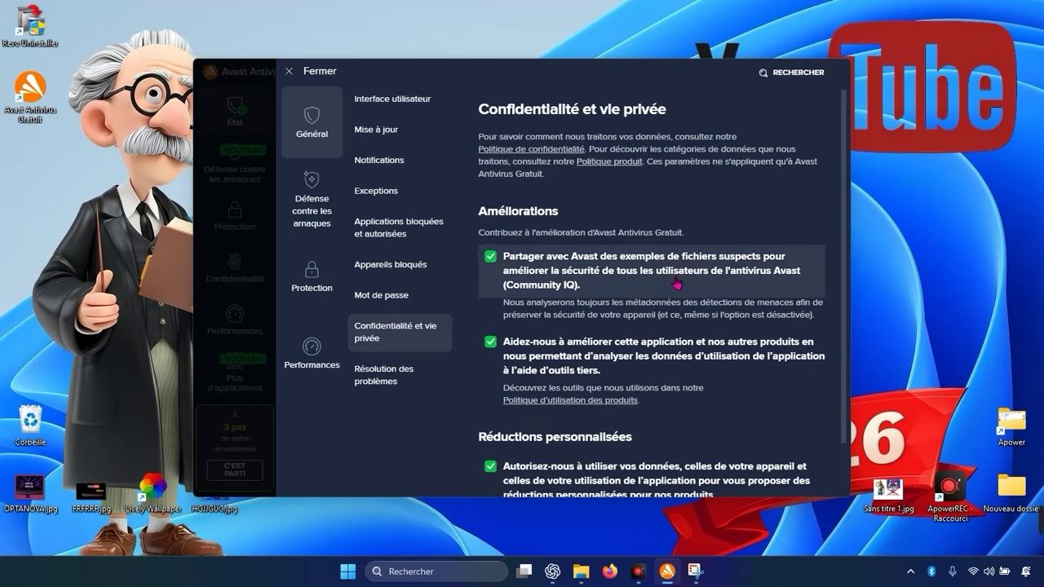
left_click(542, 285)
scroll(530, 292, "down", 1)
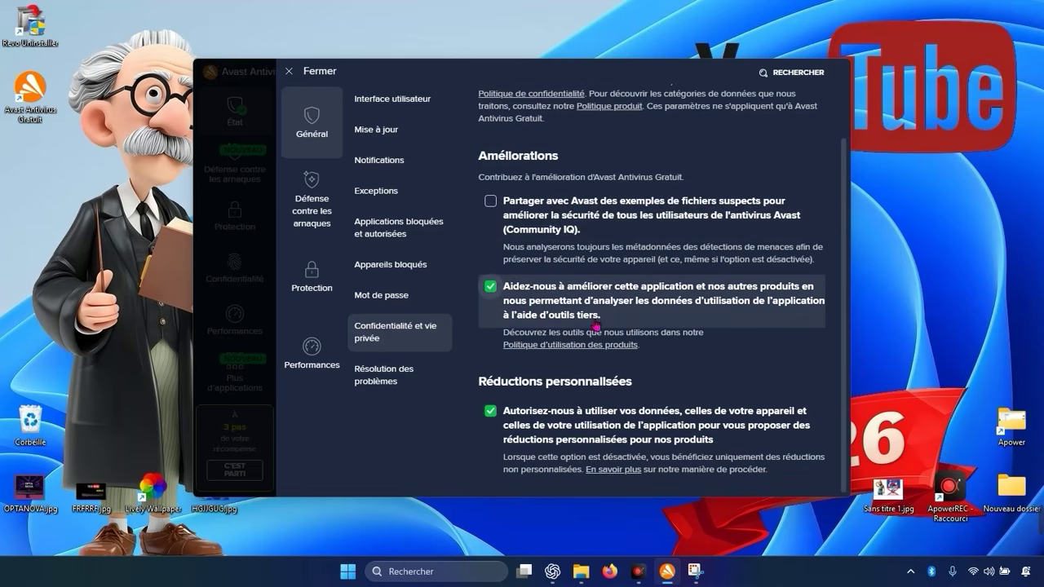
left_click(535, 308)
left_click(542, 418)
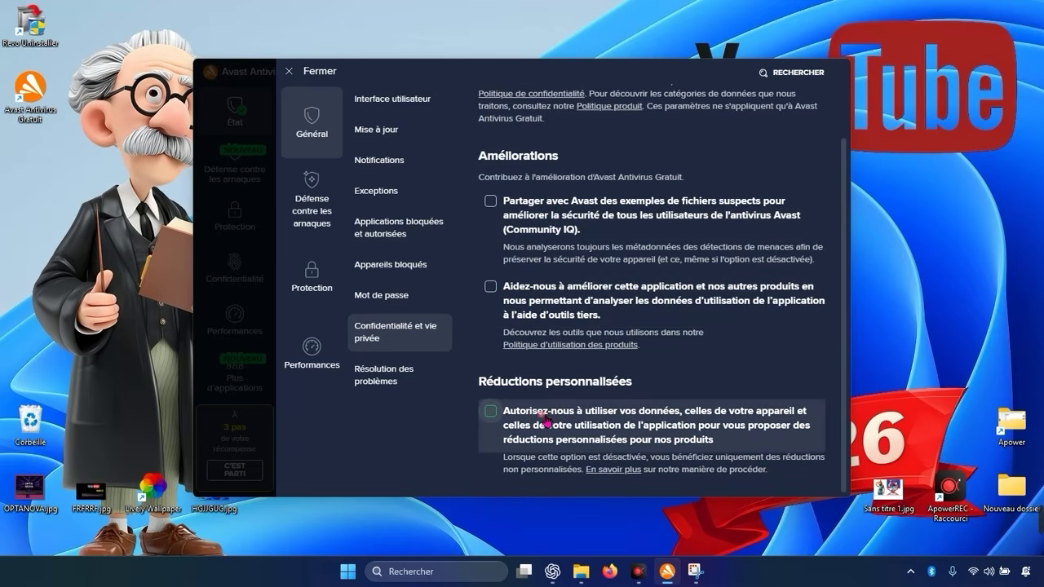
key("Escape")
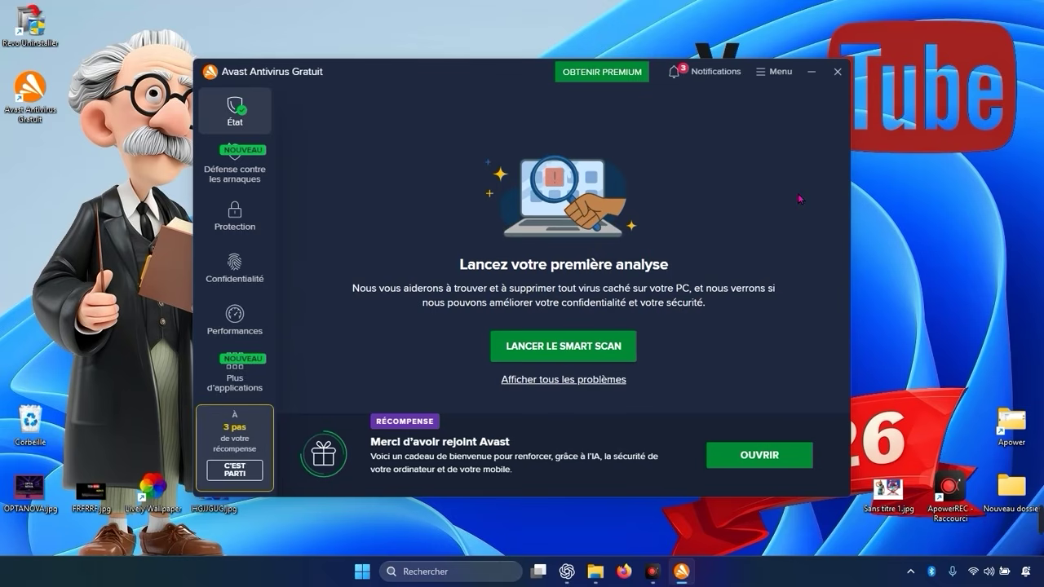
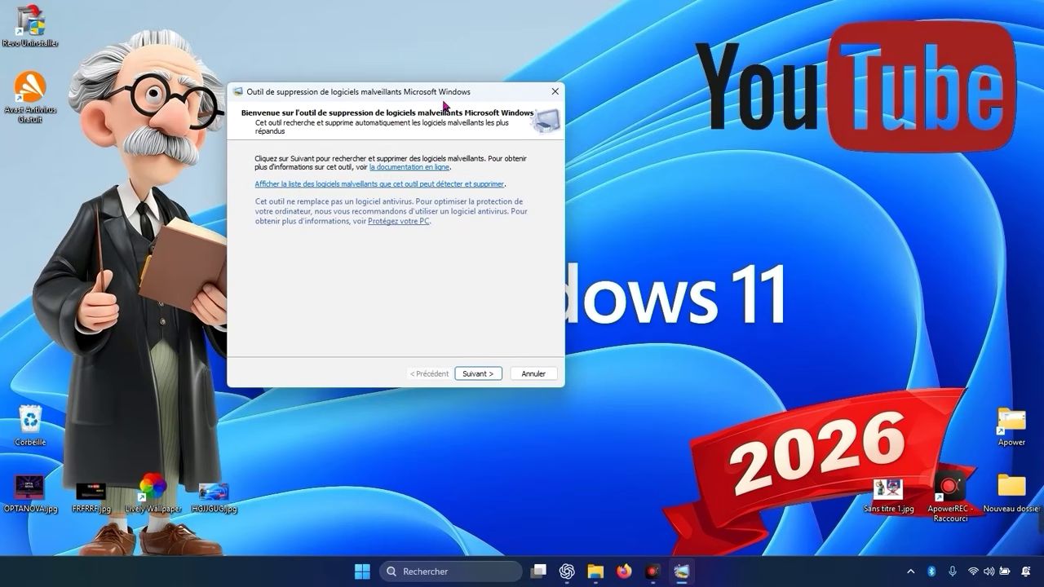
Step: Proceed to the scan types in the Microsoft Windows malicious software removal tool and select the quick scan ("Analyse rapide")
left_click(477, 374)
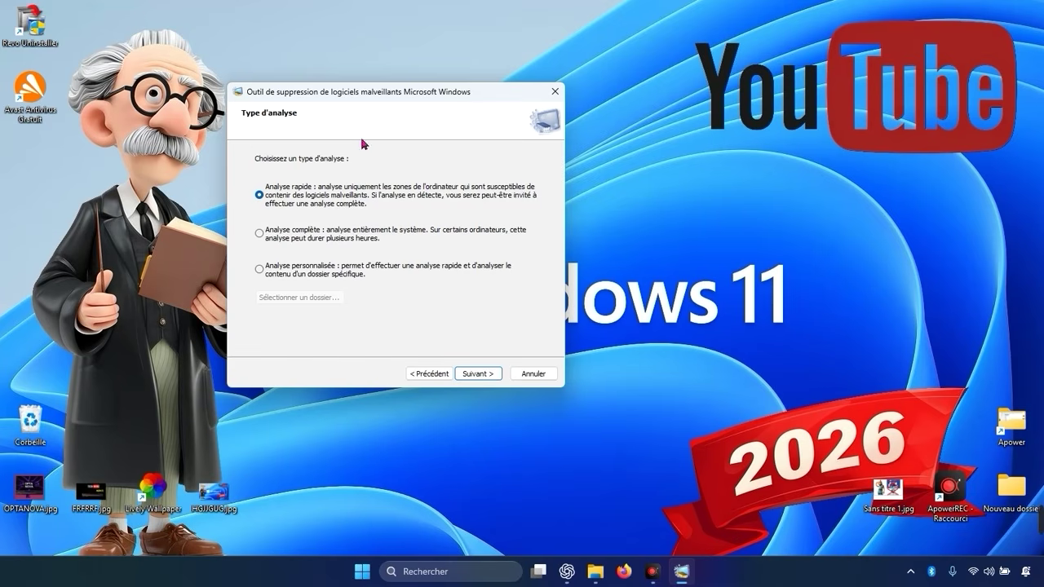
left_click(288, 240)
left_click(357, 207)
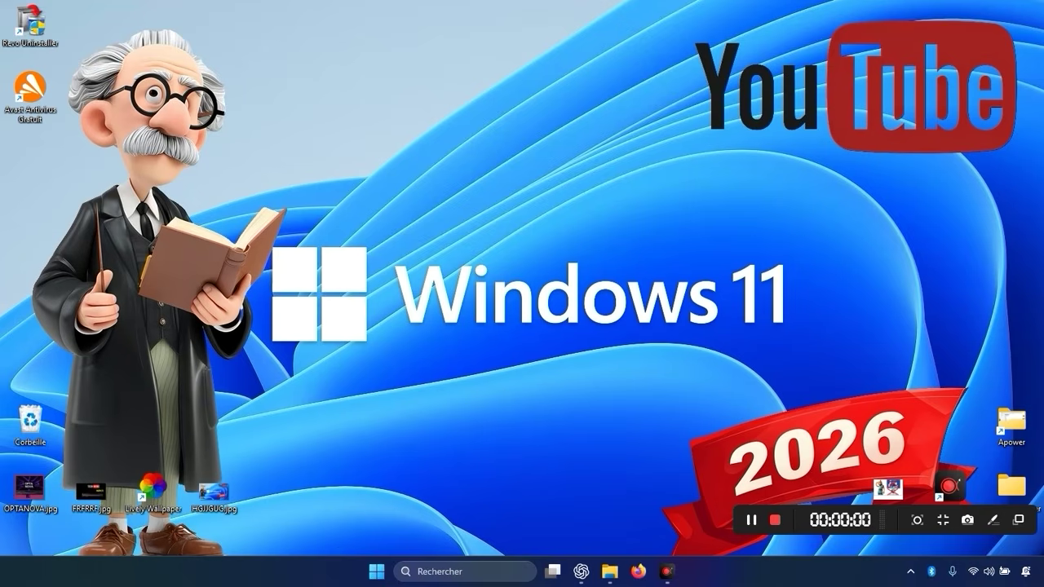
Step: Switch to Firefox and search the web for "clean mgr+"
left_click(638, 571)
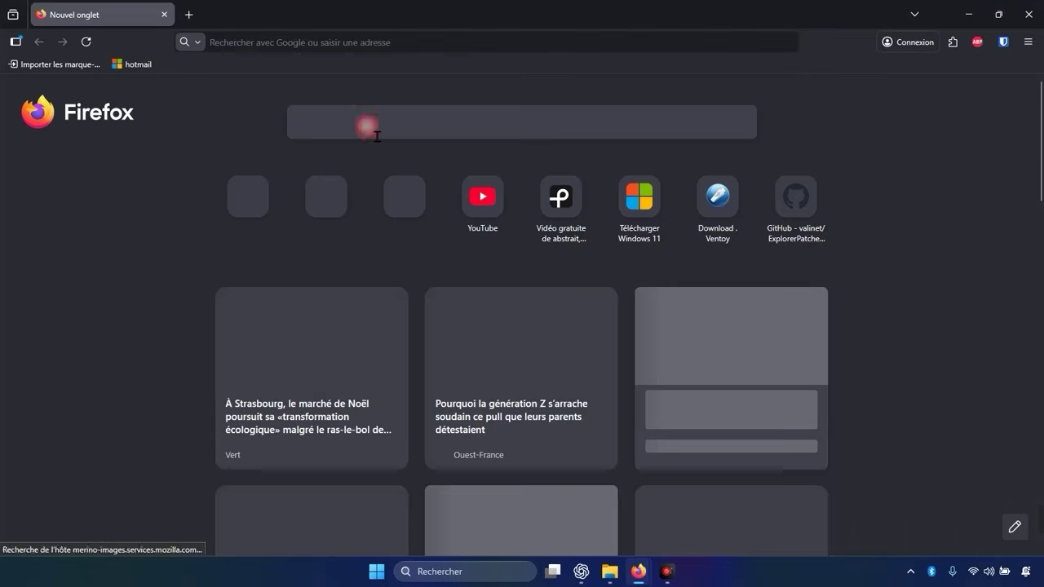
left_click(376, 131)
type("clean")
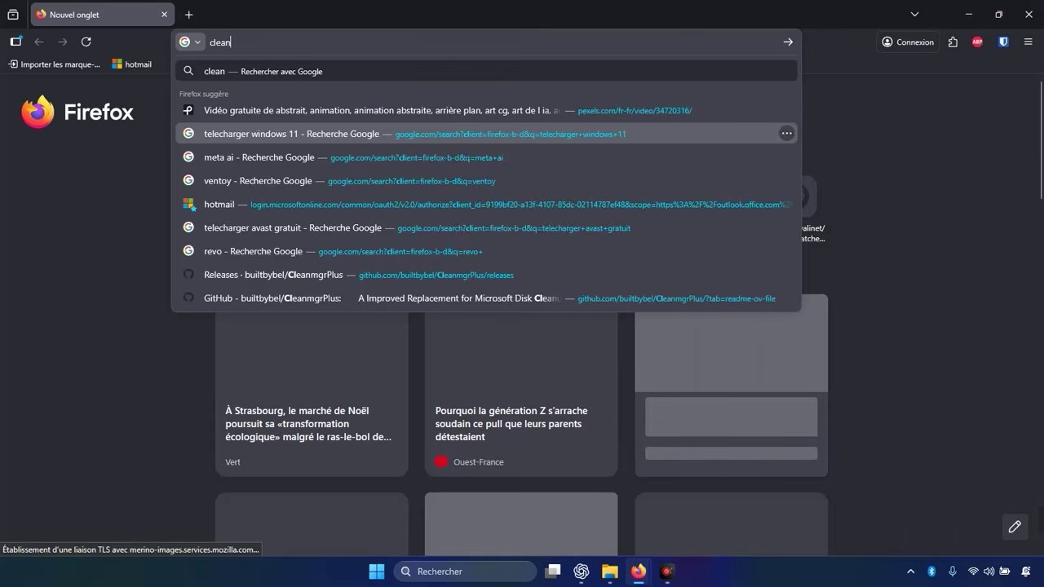
type(" mgr+")
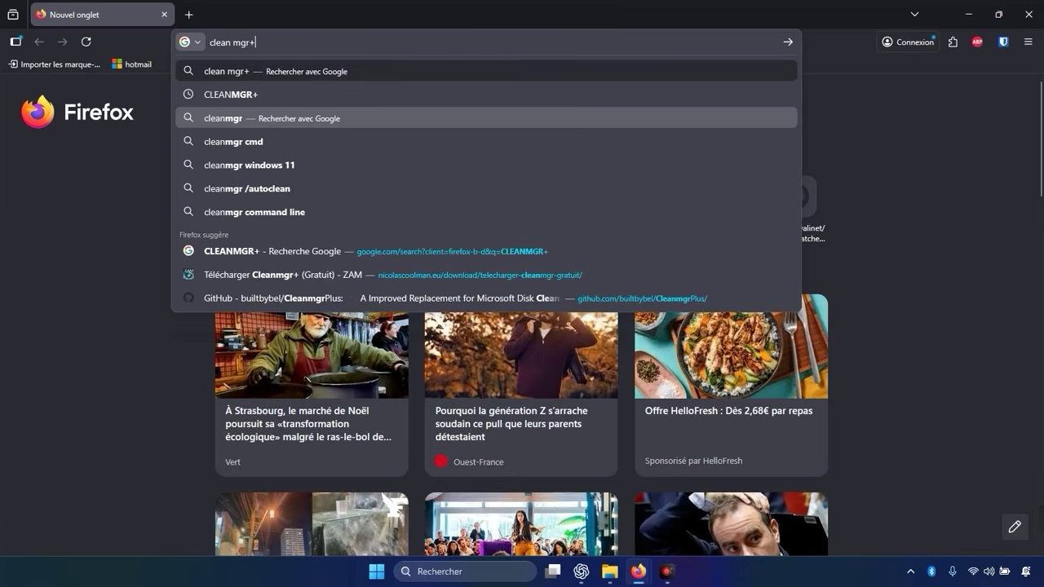
key("Return")
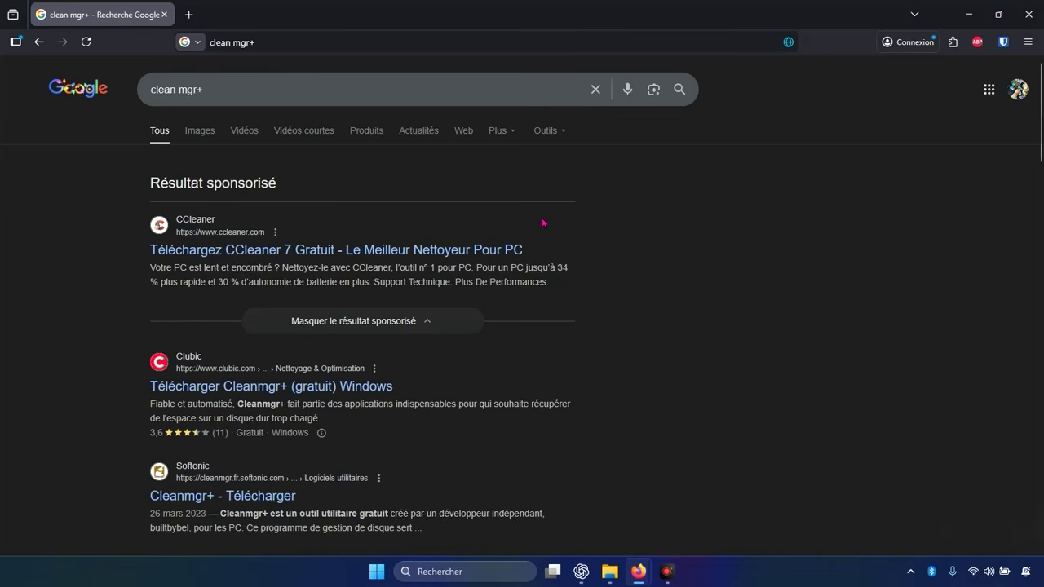
Step: Open the builtbybel/CleanmgrPlus GitHub repository from the search results
scroll(543, 227, "down", 6)
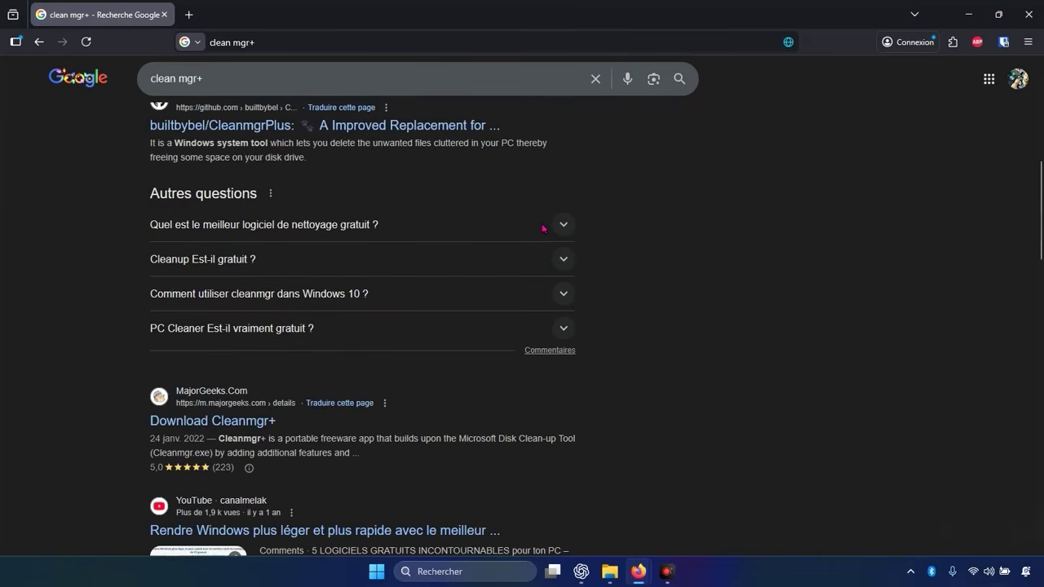
scroll(547, 230, "down", 2)
scroll(546, 231, "up", 1)
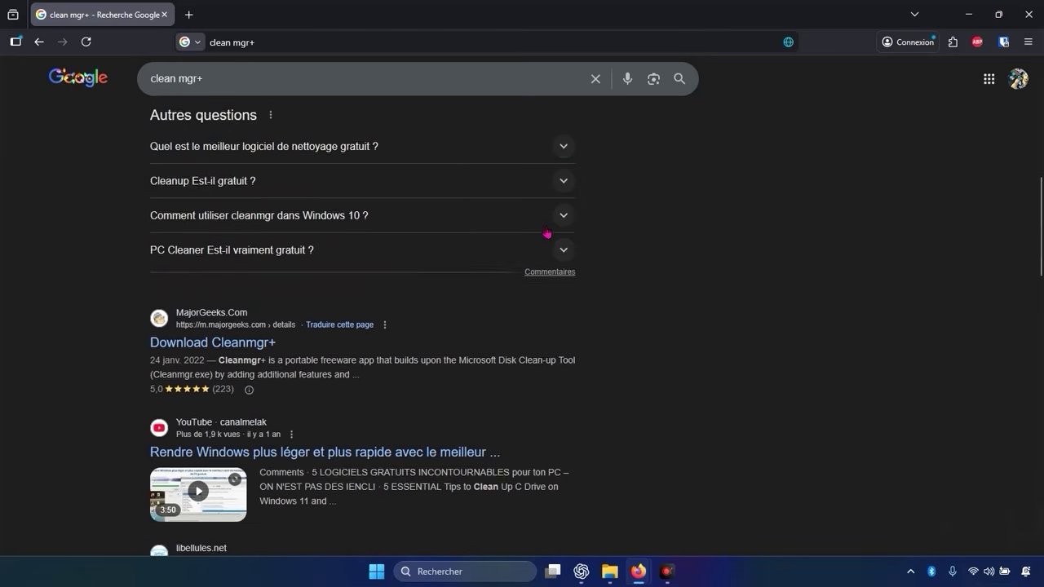
scroll(545, 233, "down", 2)
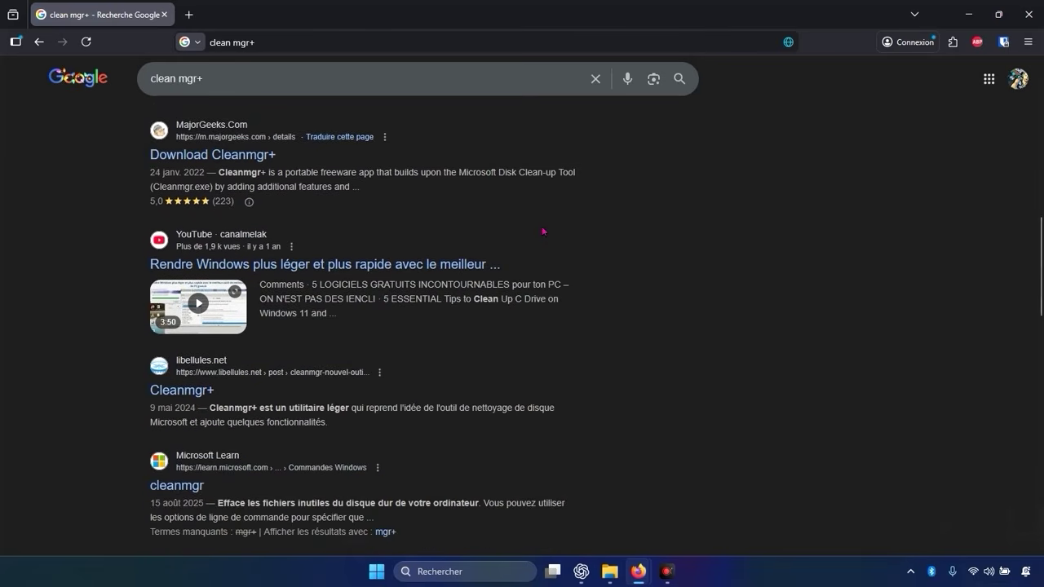
scroll(543, 232, "up", 6)
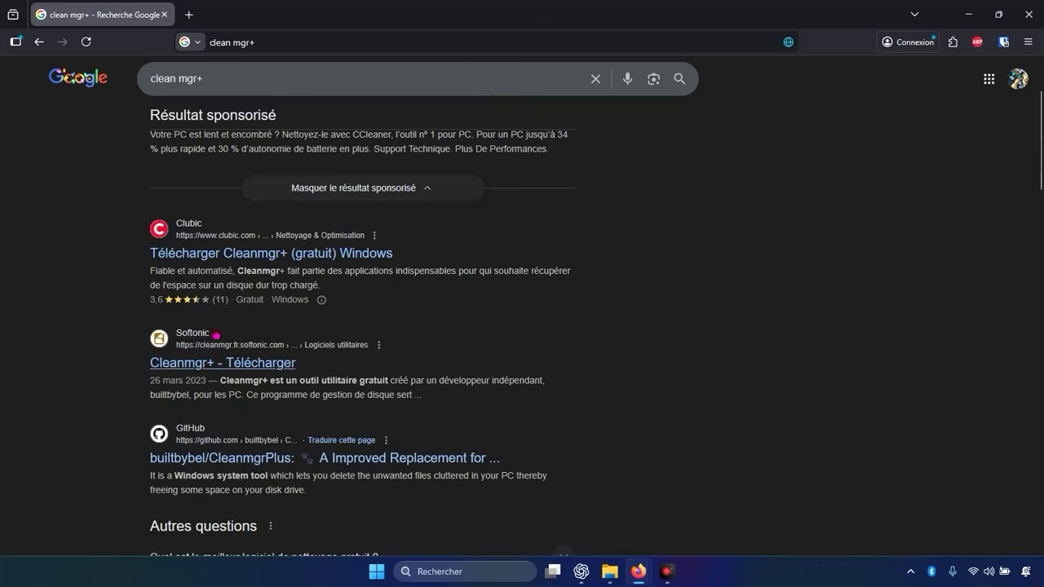
scroll(343, 298, "down", 2)
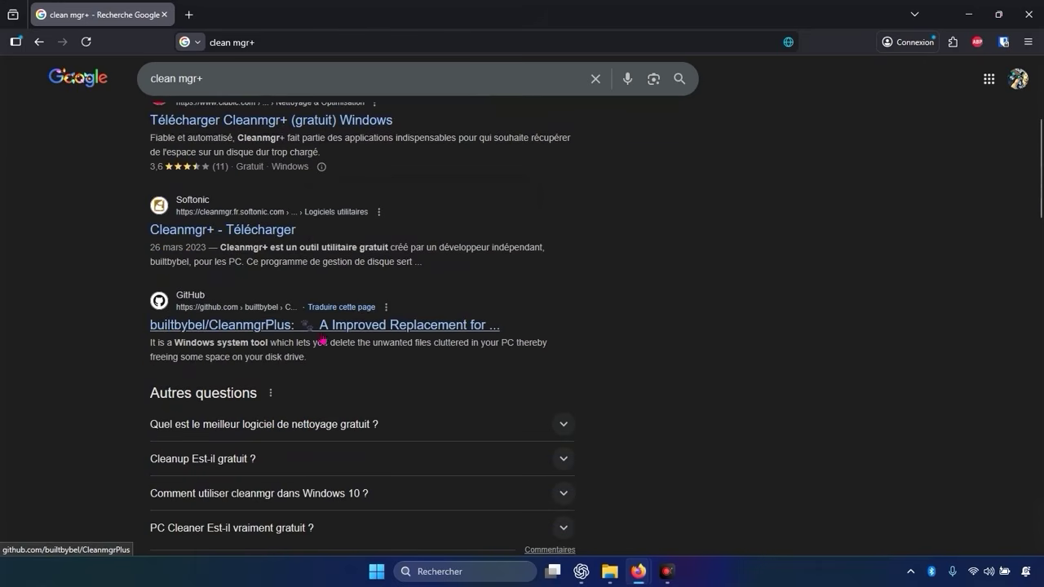
left_click(217, 327)
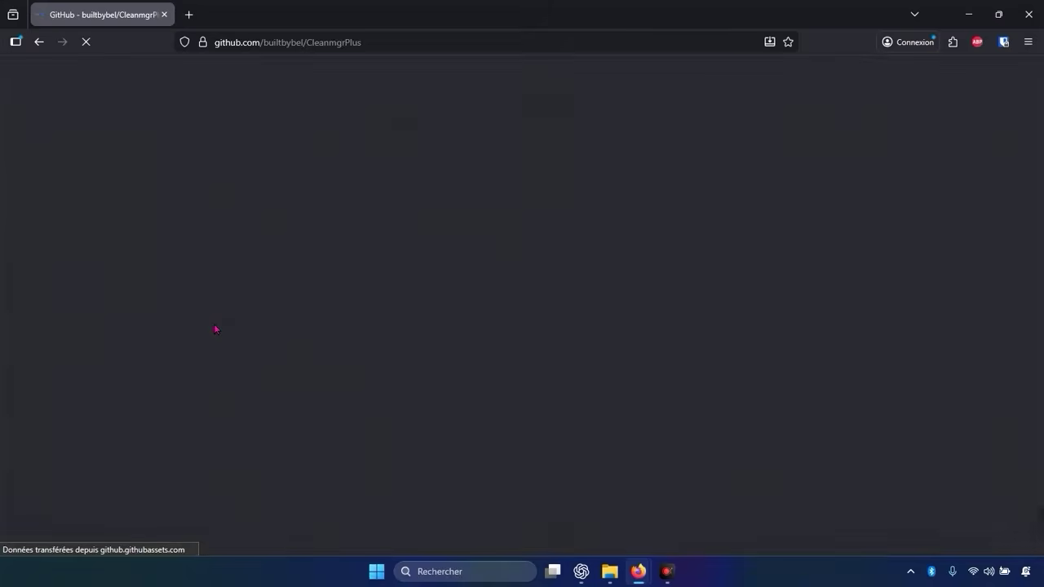
Step: Look through the CleanmgrPlus repository page down to its Download section and return to the search results
scroll(489, 277, "down", 2)
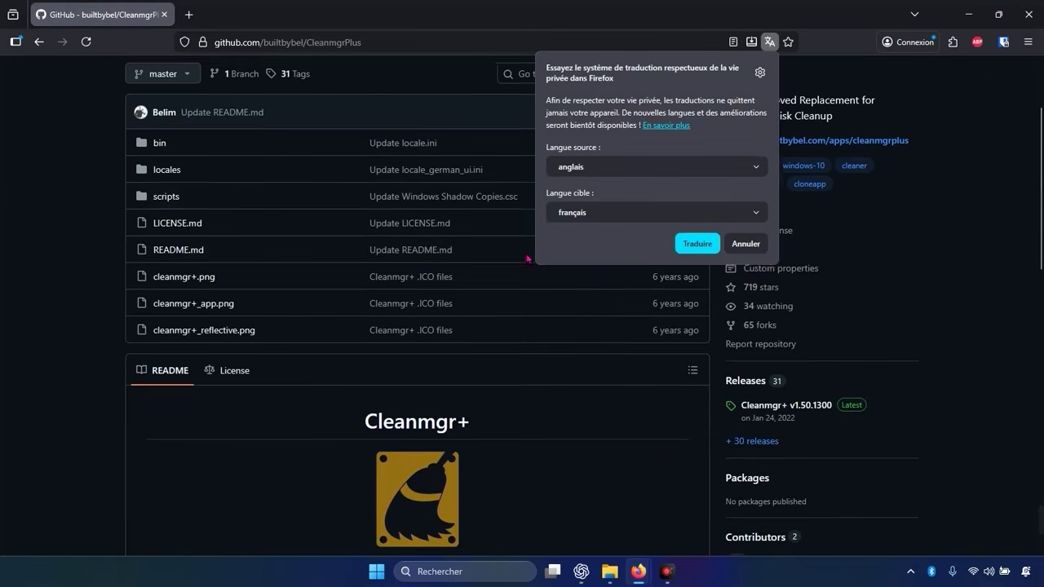
scroll(456, 286, "down", 2)
scroll(440, 303, "down", 5)
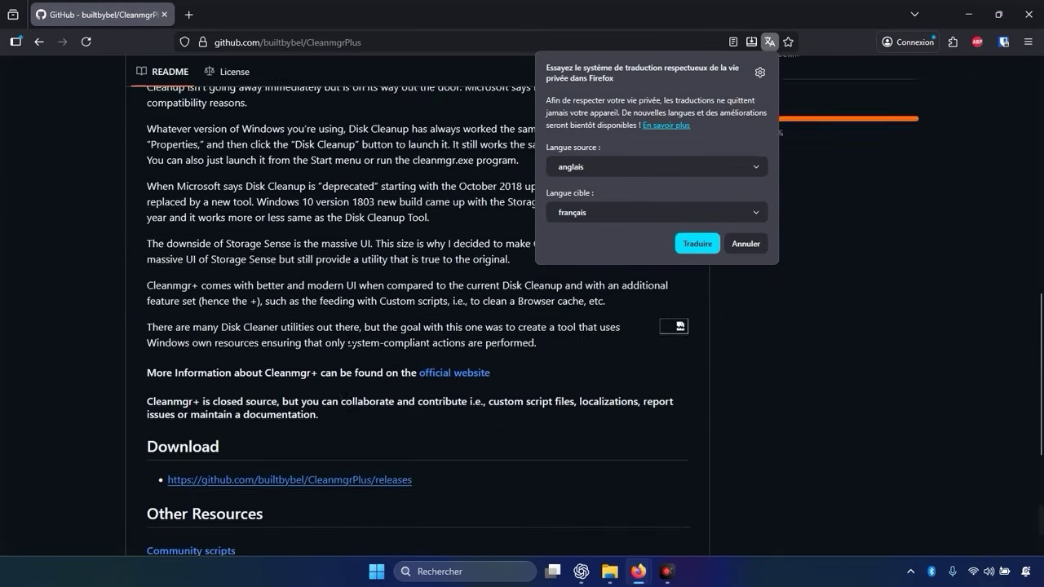
scroll(351, 313, "up", 4)
scroll(351, 313, "up", 6)
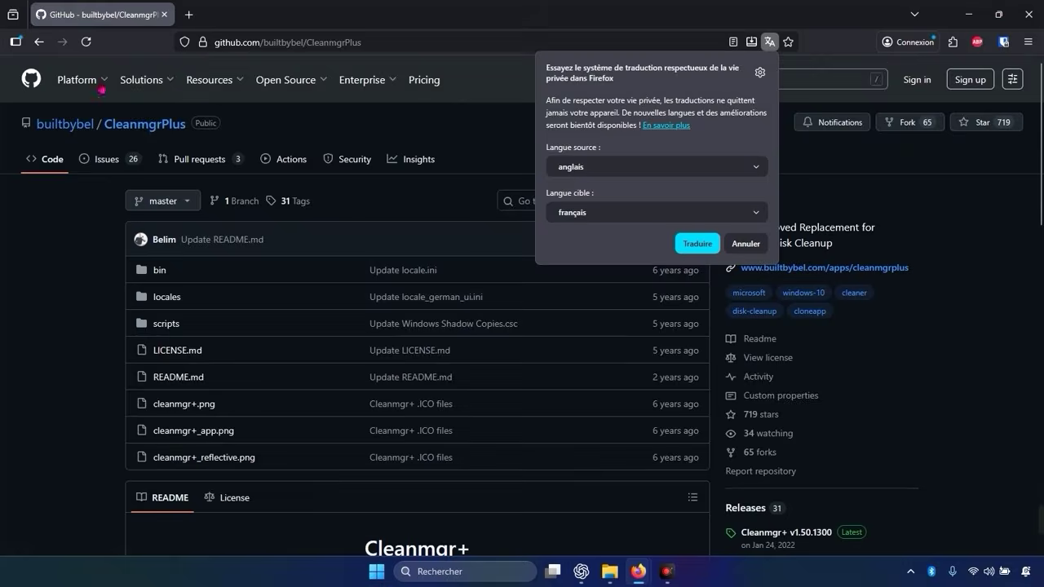
left_click(38, 42)
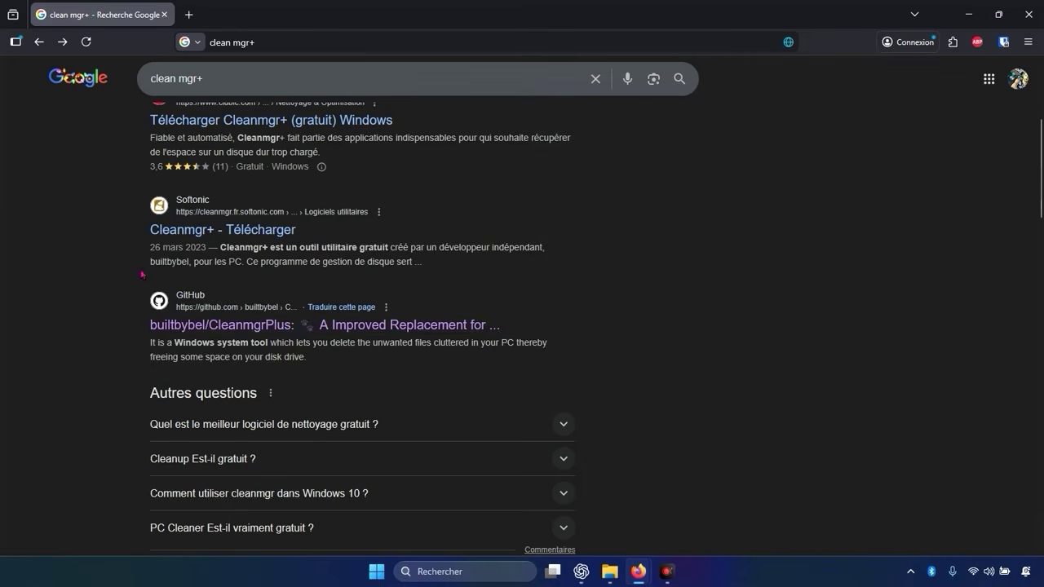
Step: Reopen the CleanmgrPlus repository and follow the README's Download link to the releases page
left_click(236, 327)
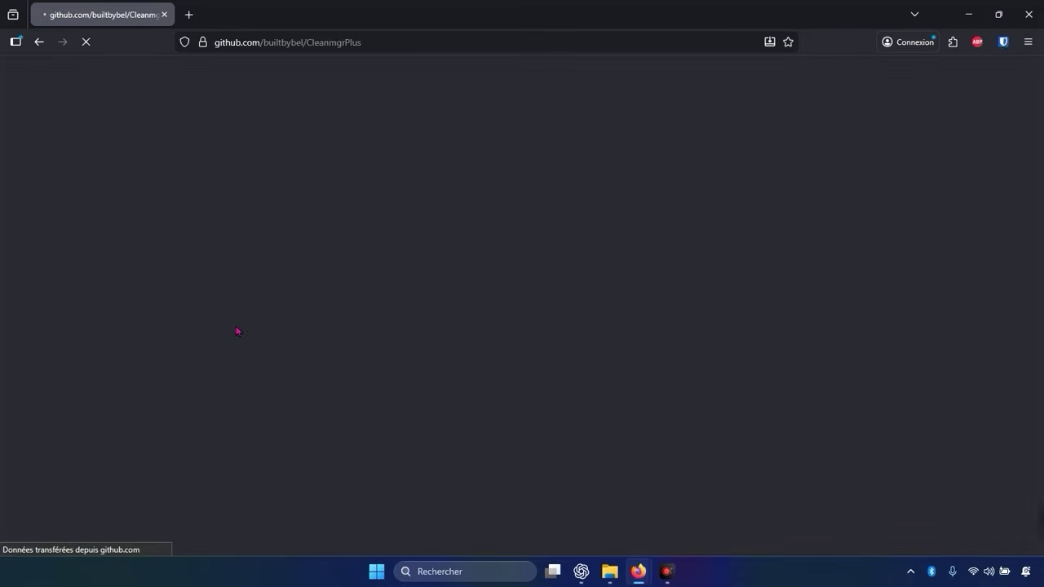
scroll(330, 272, "down", 5)
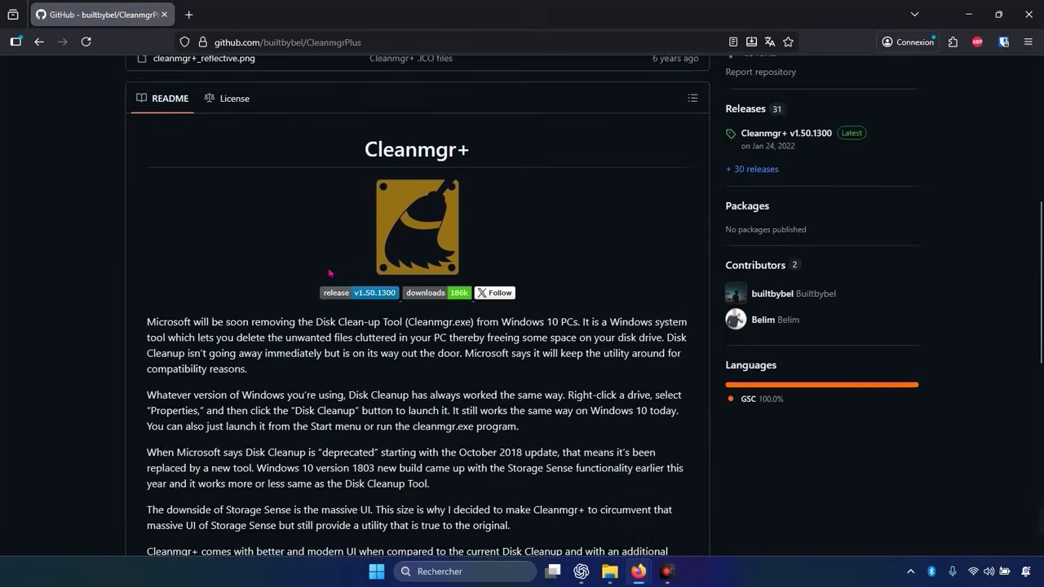
scroll(330, 273, "down", 6)
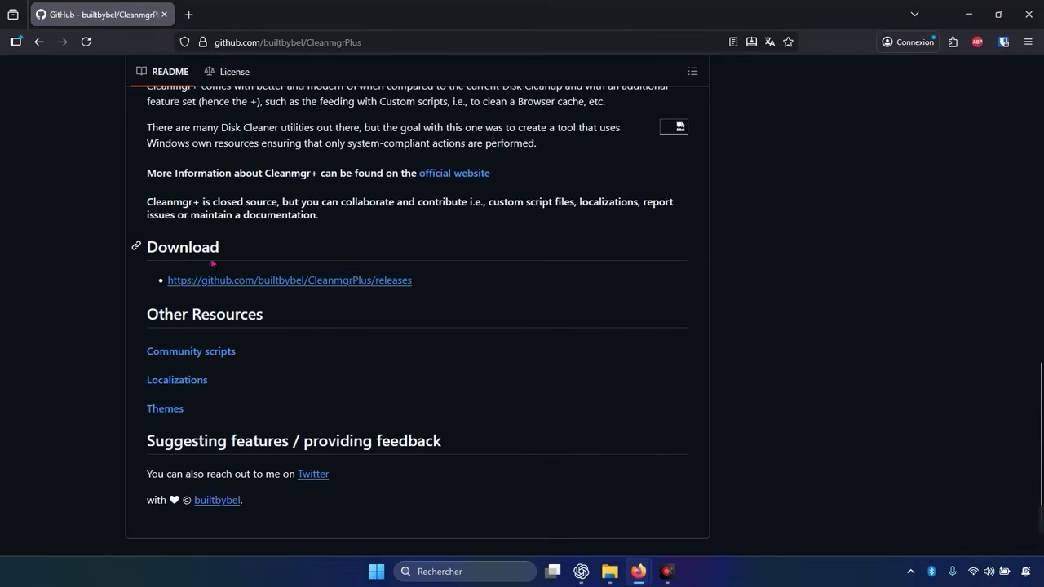
left_click(254, 286)
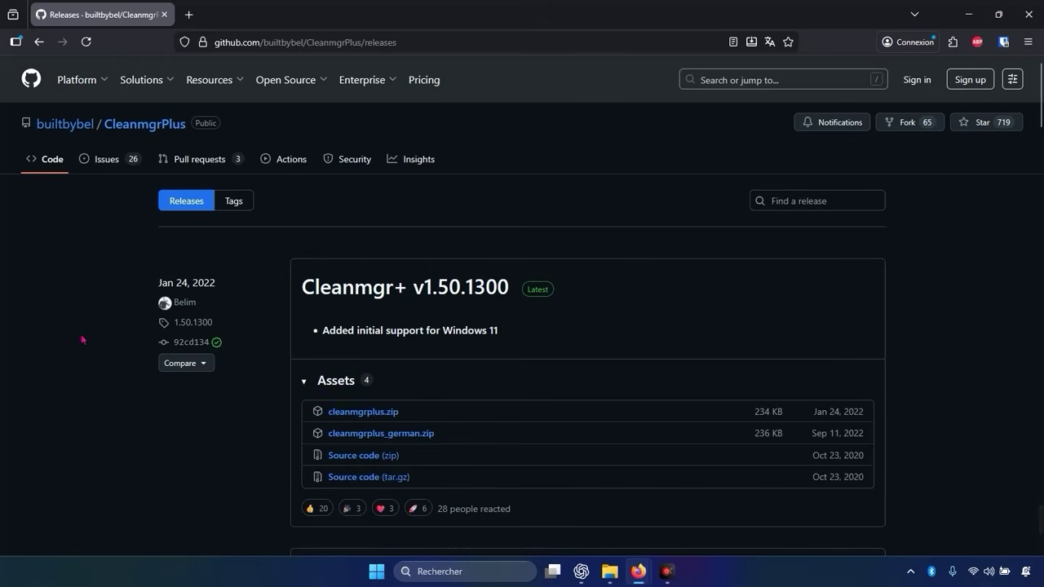
Step: Download cleanmgrplus.zip from the Cleanmgr+ v1.50.1300 release and show the downloaded file in its folder
scroll(113, 286, "down", 3)
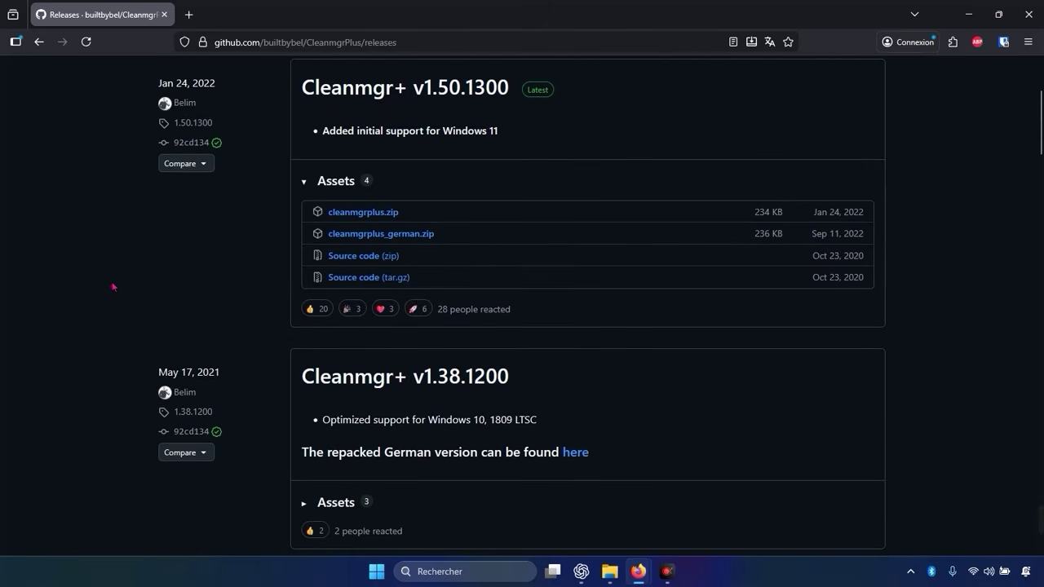
left_click(380, 214)
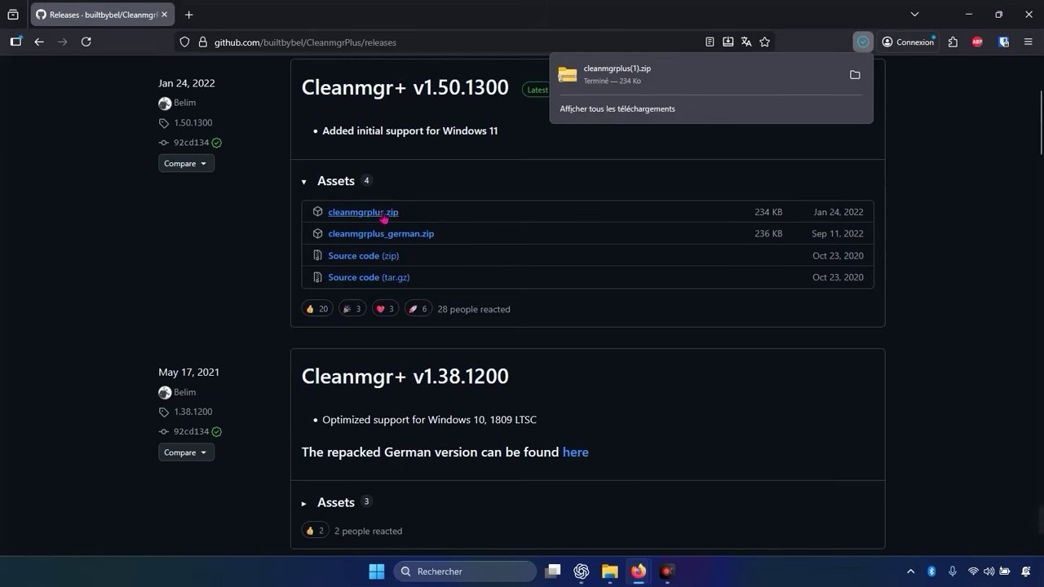
left_click(855, 74)
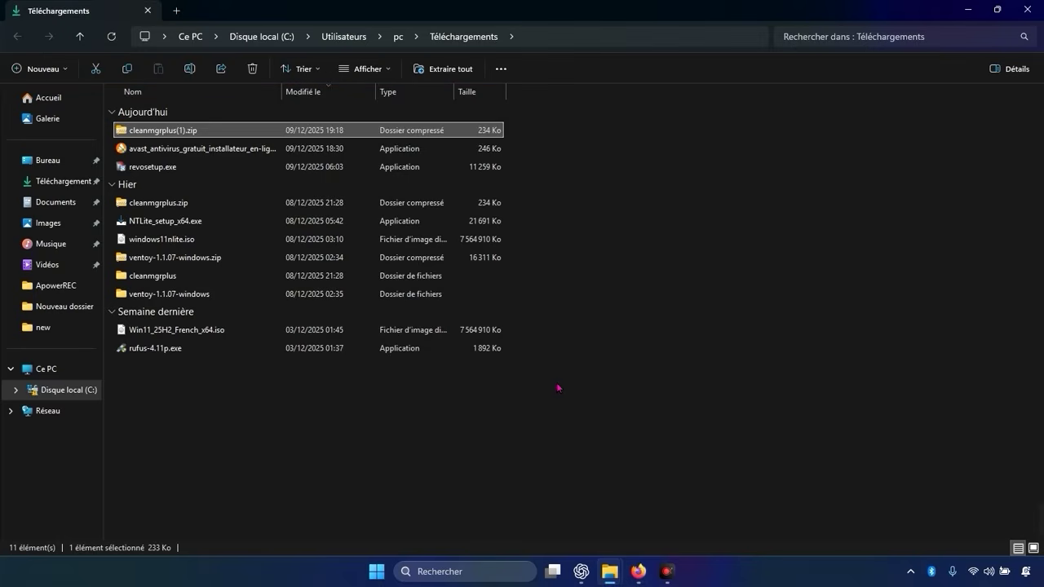
Step: Open the cleanmgrplus(1).zip archive, run Cleanmgr+.exe without extracting the files and dismiss the welcome message
double_click(207, 129)
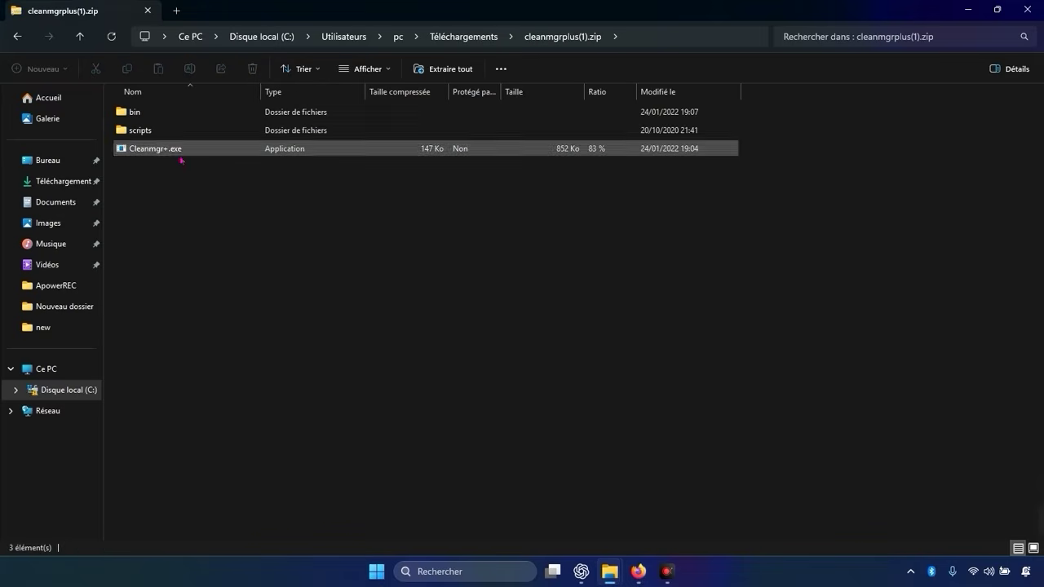
double_click(183, 150)
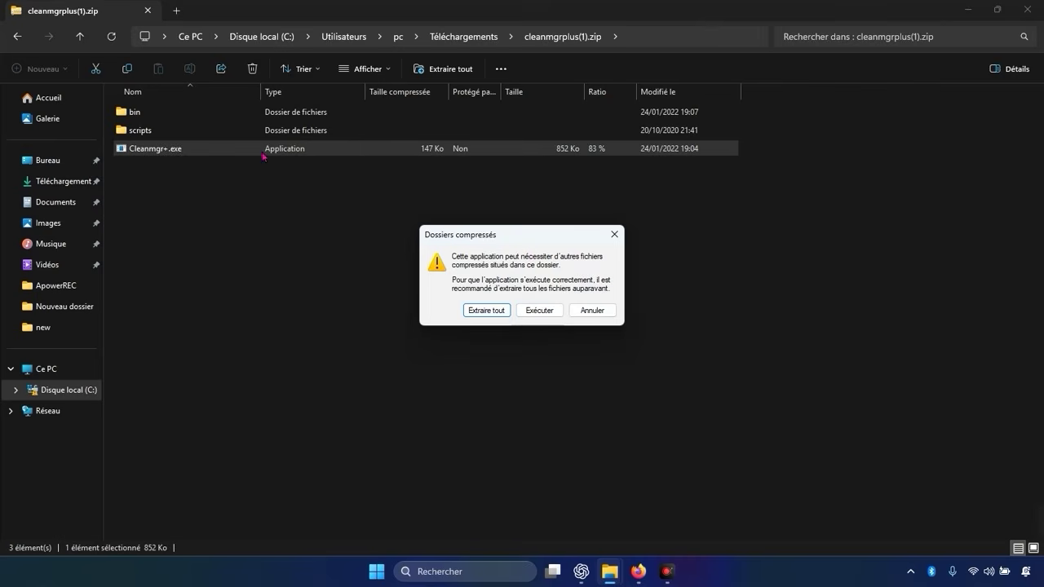
left_click(553, 310)
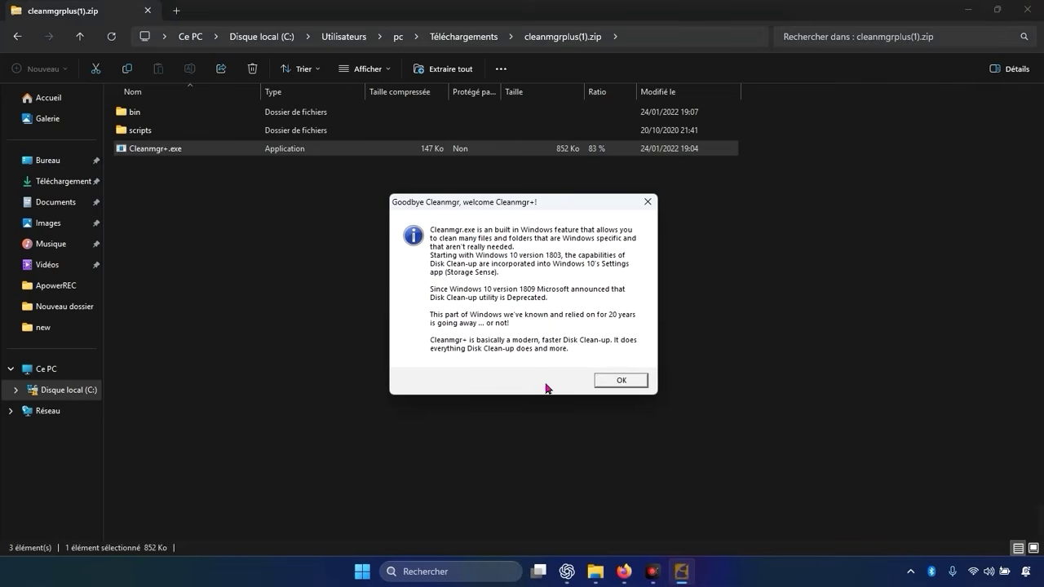
left_click(620, 381)
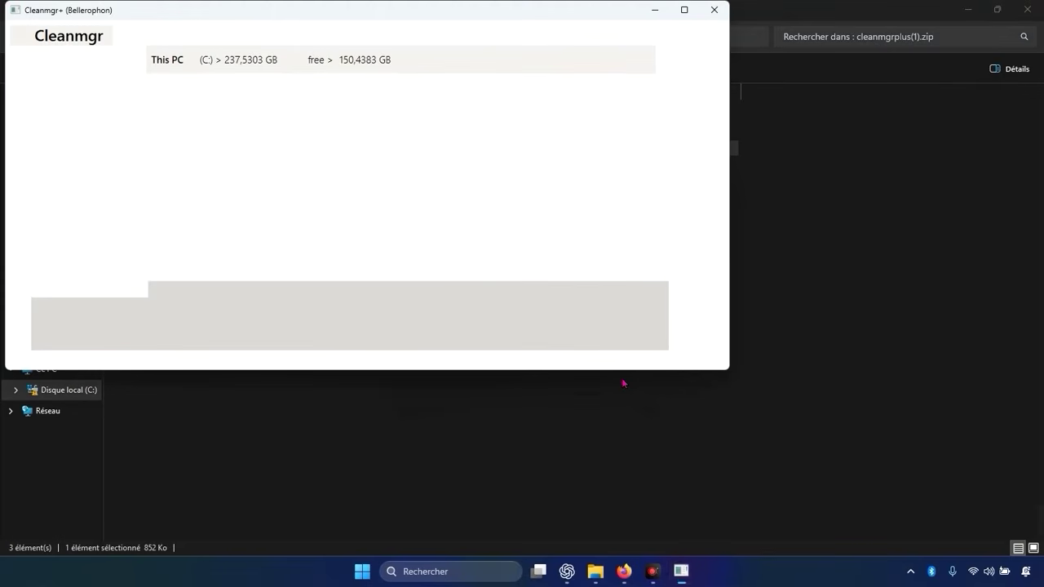
Step: Close the File Explorer and Firefox windows behind Cleanmgr+
left_click(1026, 9)
left_click(1028, 13)
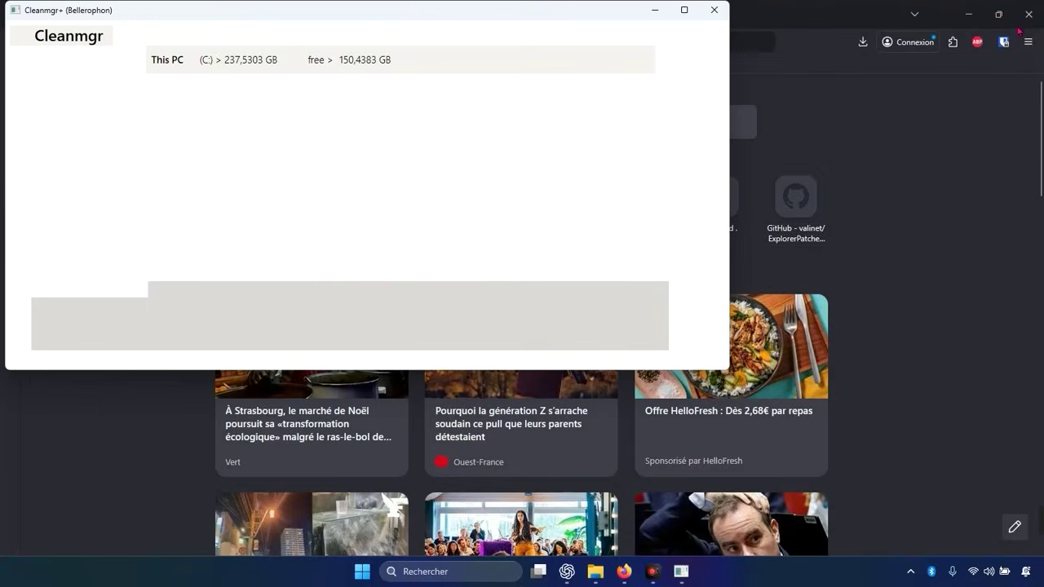
left_click(1027, 12)
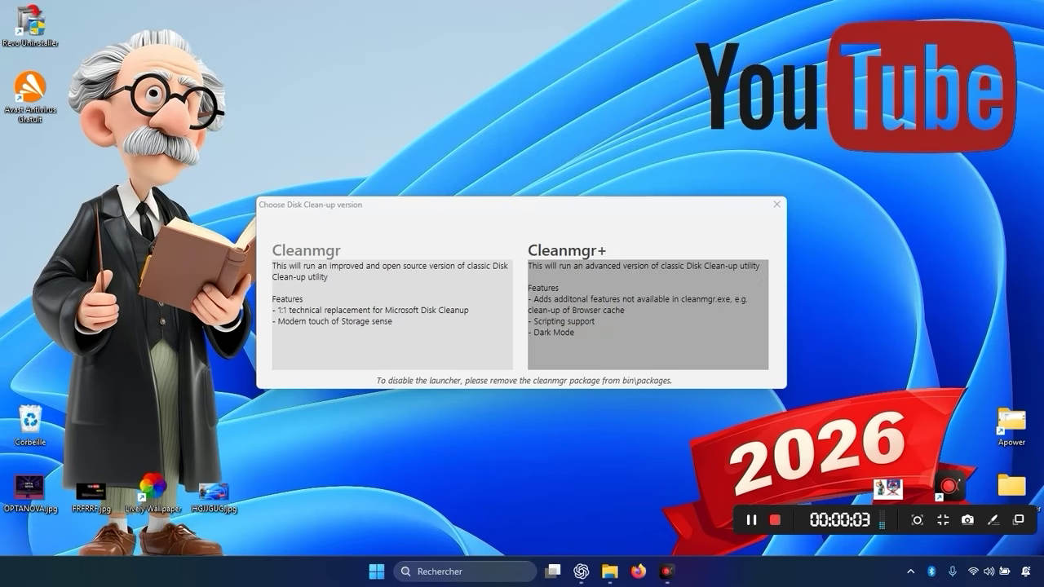
Step: Choose the Cleanmgr+ version in the launcher and preview the files covered by the preselected Windows cleanup items
left_click(647, 314)
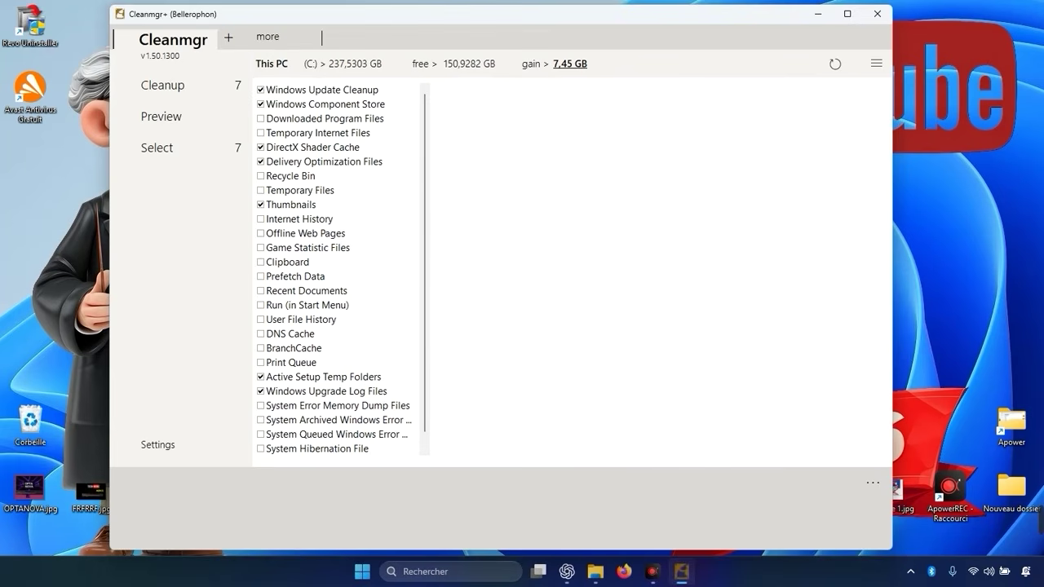
left_click(652, 571)
left_click(173, 122)
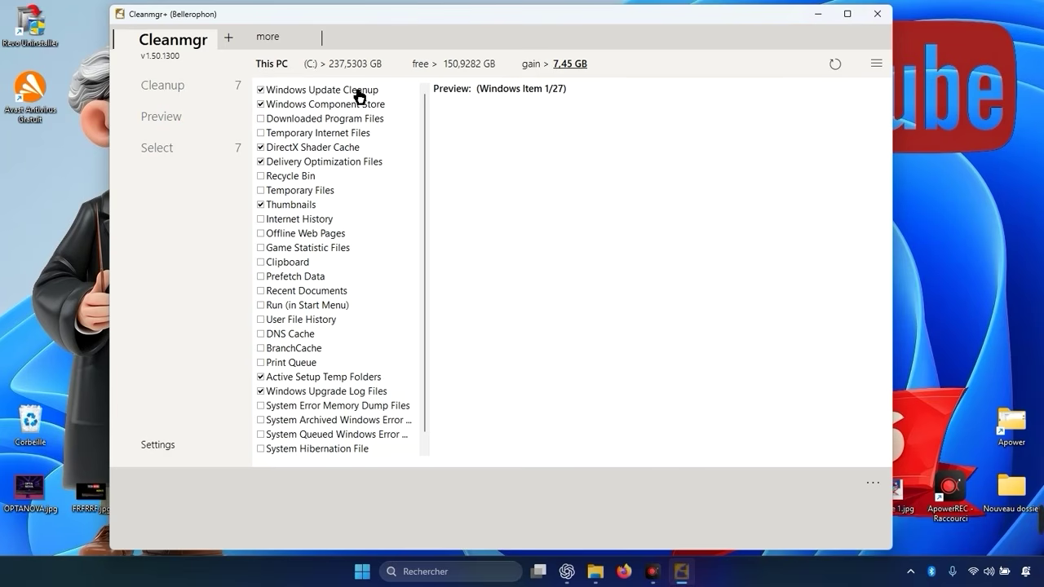
left_click(392, 91)
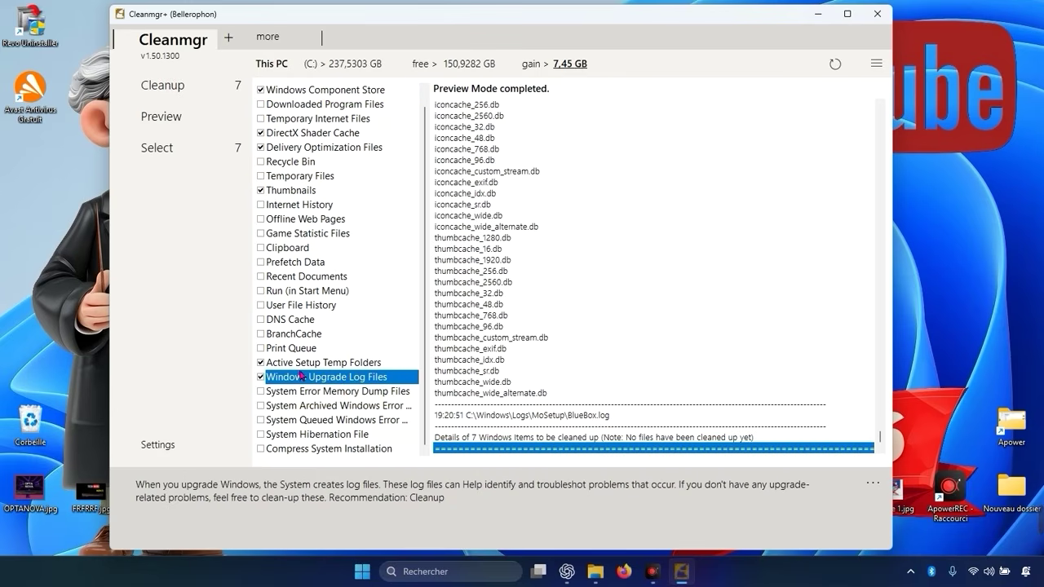
scroll(300, 380, "up", 1)
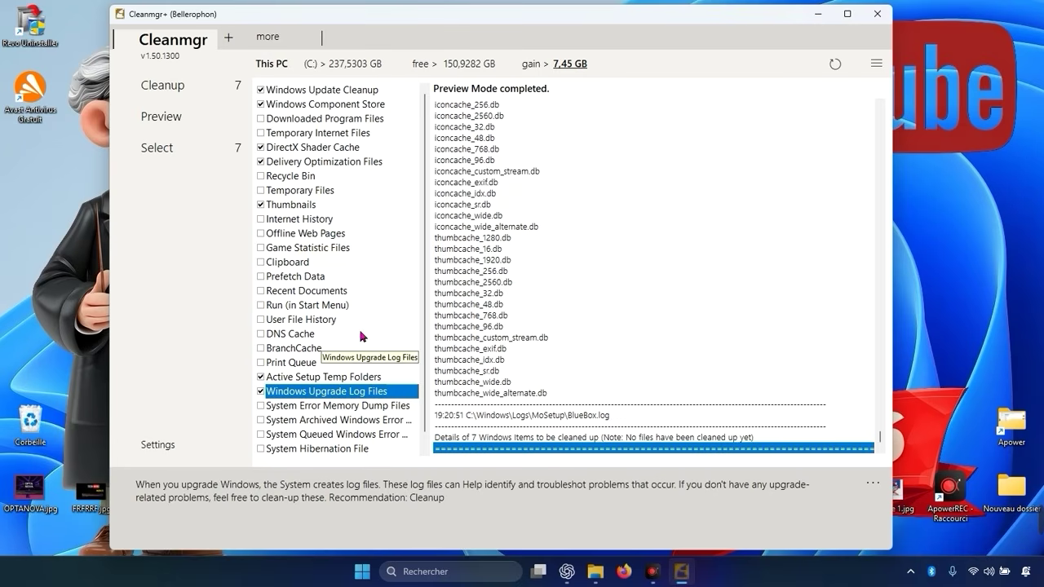
Step: Start the cleanup of the ticked Windows items and confirm running Cleanmgr+
left_click(178, 87)
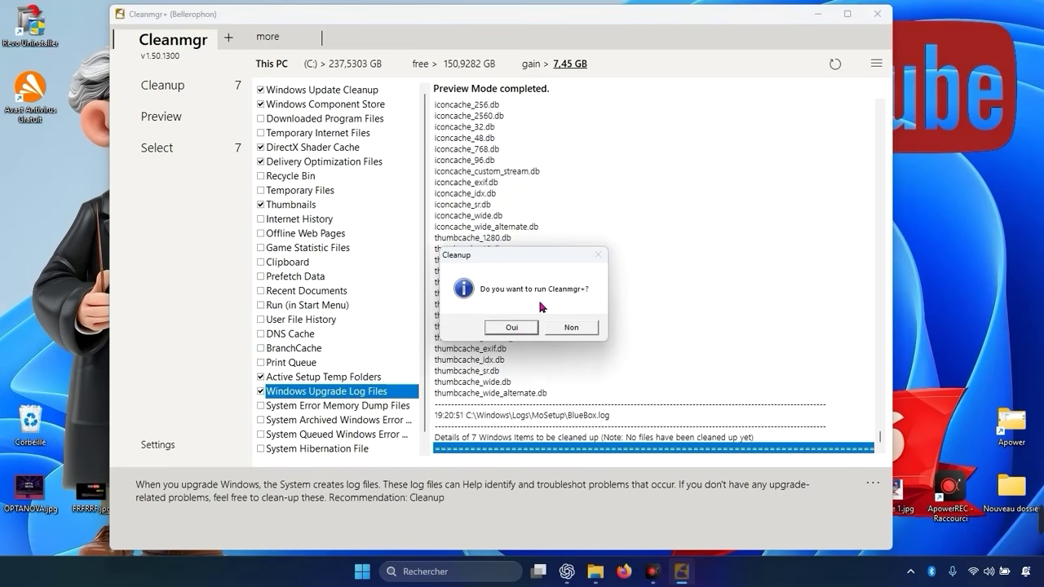
left_click(526, 330)
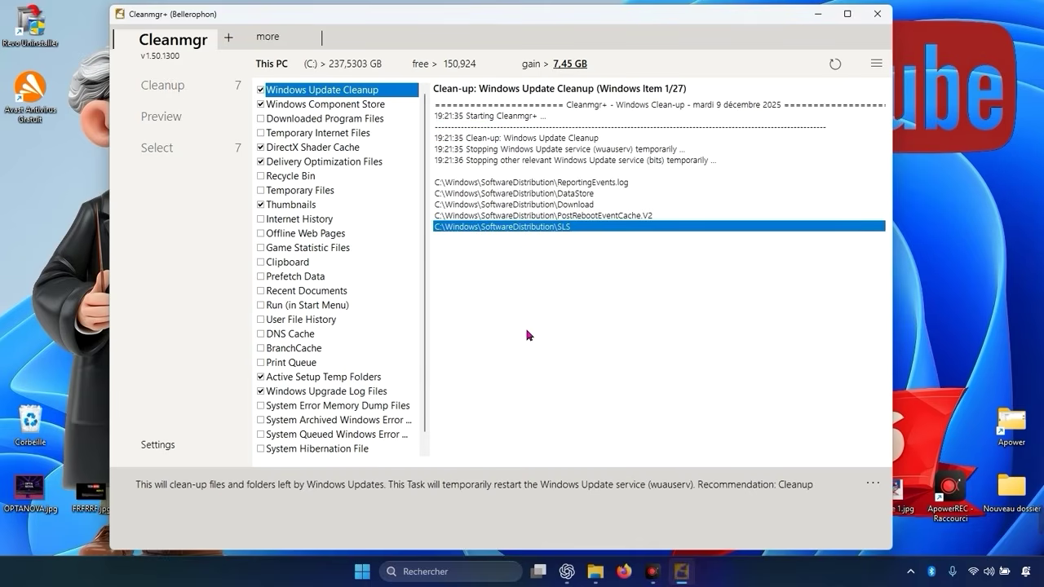